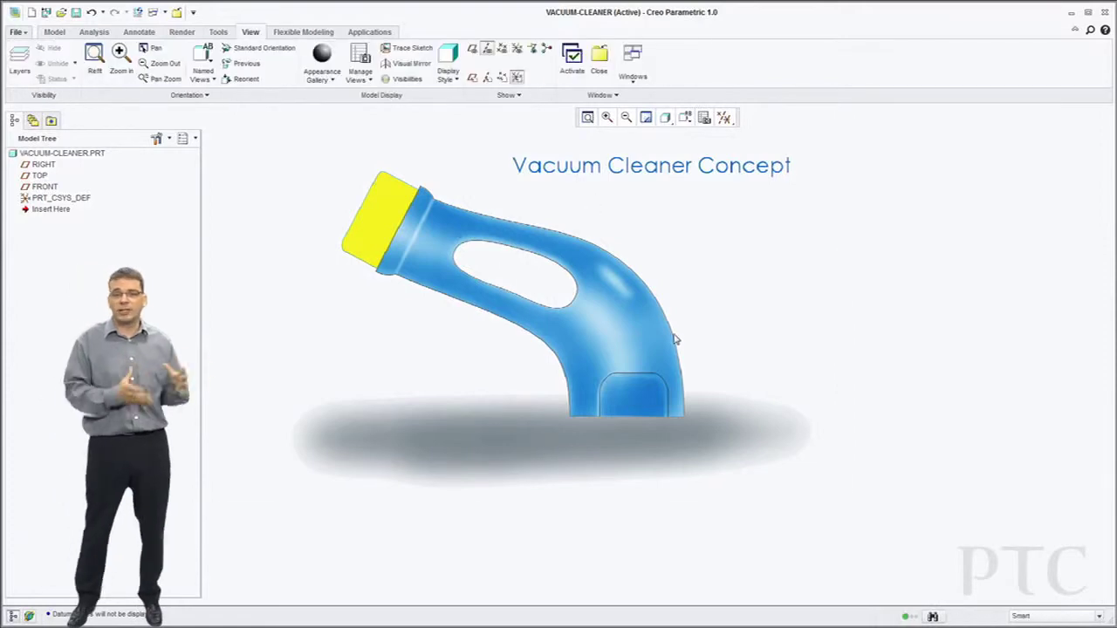
# Create a Freestyle feature that starts from a sphere primitive over the vacuum cleaner concept image
pyautogui.click(54, 32)
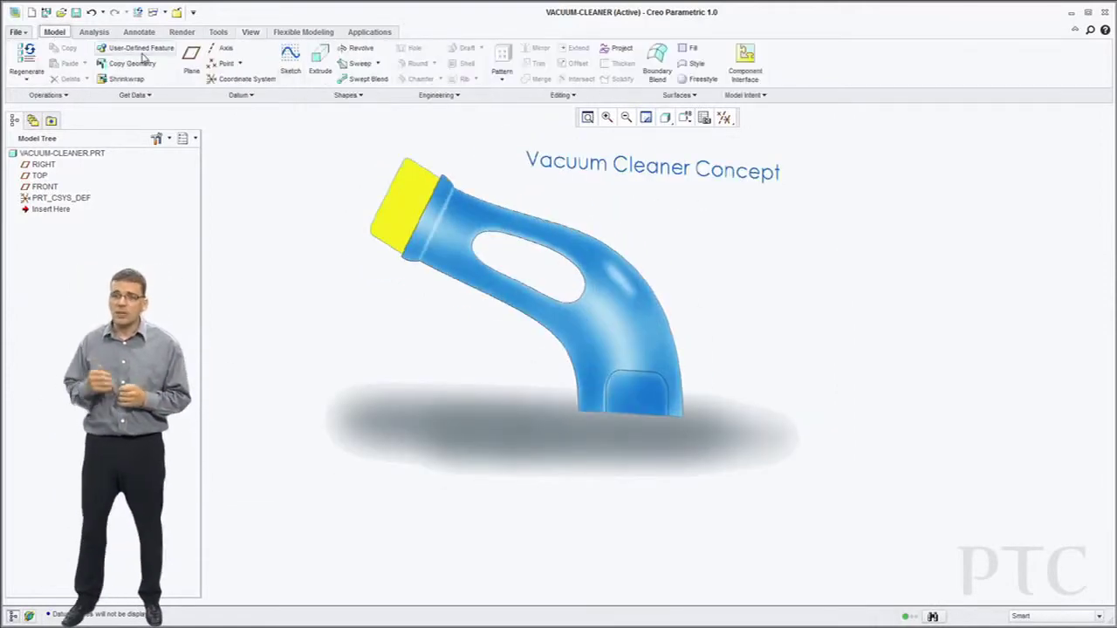
pyautogui.click(701, 79)
pyautogui.click(24, 56)
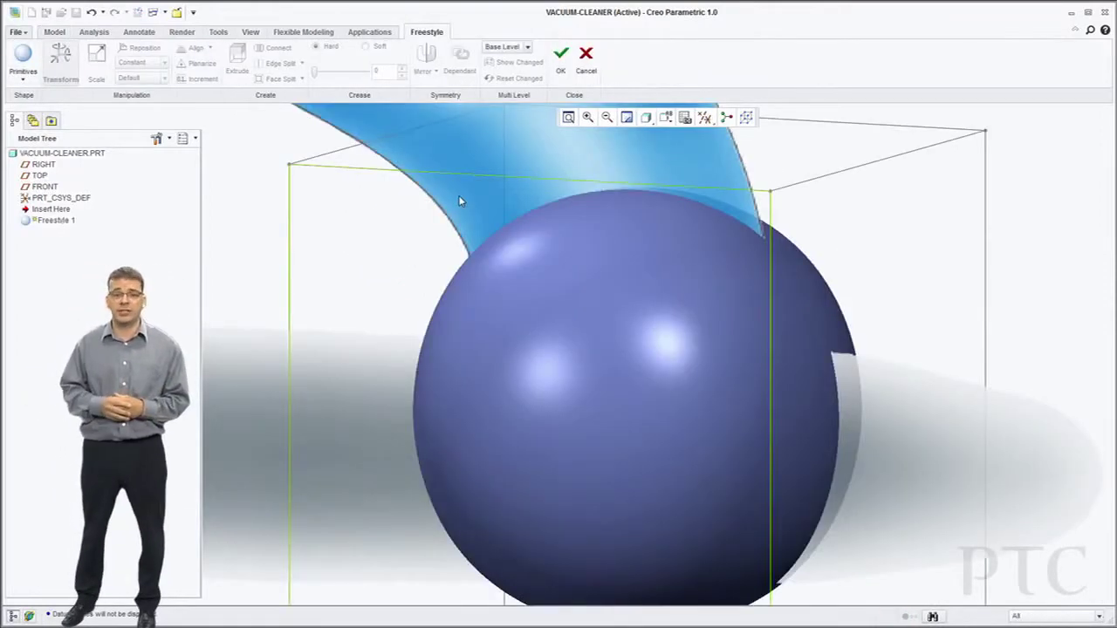
# Scale the whole sphere down to the width of the body's base and raise its lowest face to the image's base line
pyautogui.moveTo(515, 254); pyautogui.dragTo(823, 499)
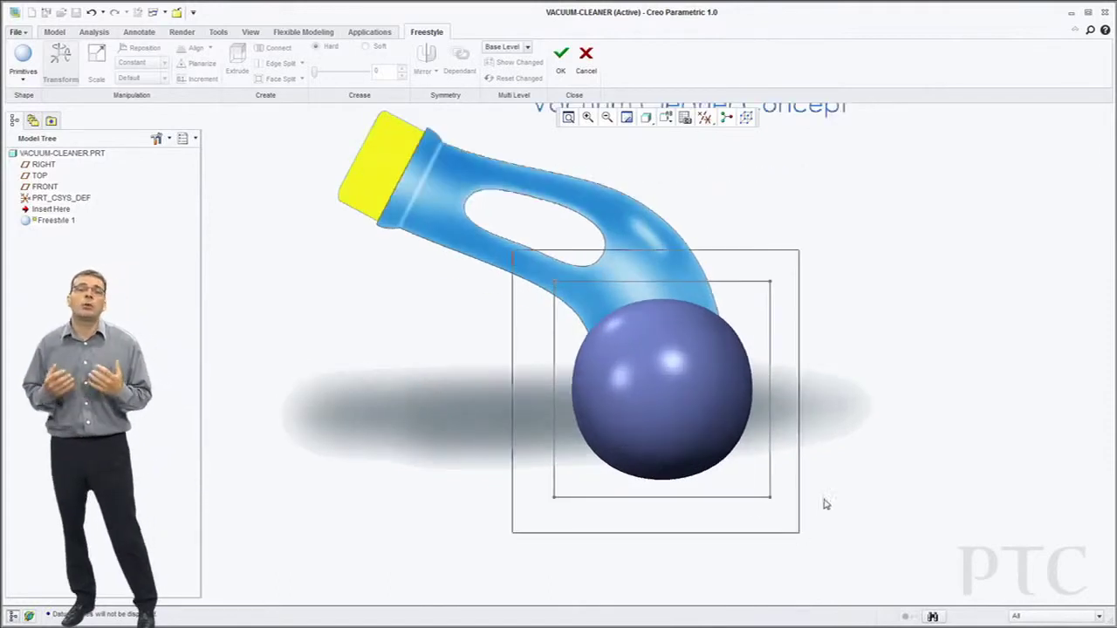
pyautogui.keyDown('ctrl'); pyautogui.moveTo(706, 397); pyautogui.dragTo(677, 398); pyautogui.keyUp('ctrl')
pyautogui.moveTo(551, 495); pyautogui.dragTo(805, 408)
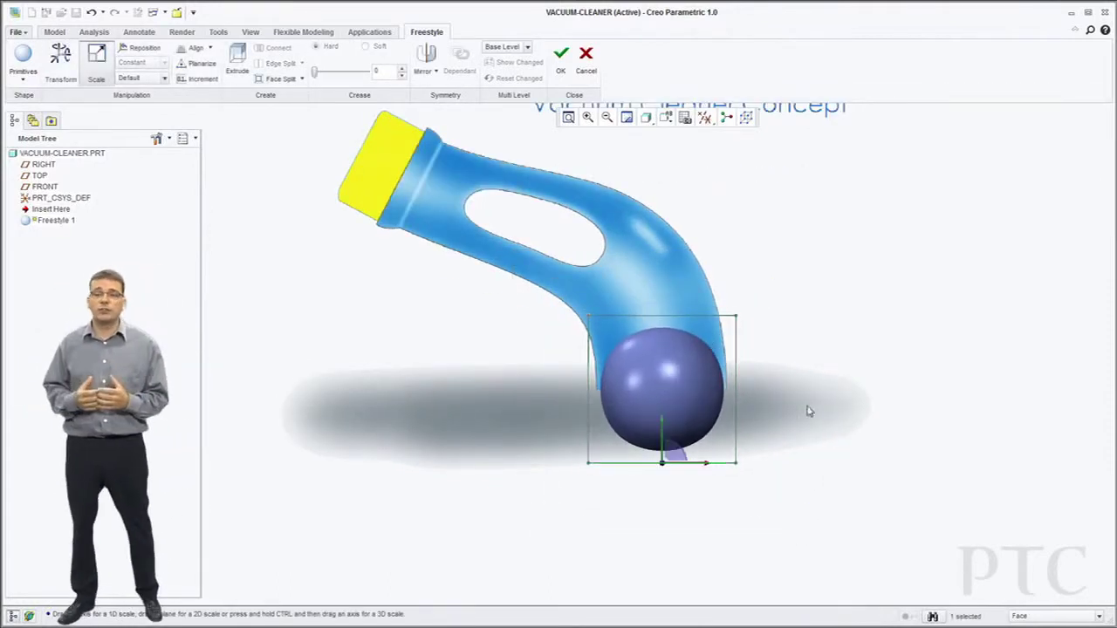
pyautogui.click(60, 63)
pyautogui.moveTo(663, 515); pyautogui.dragTo(669, 443)
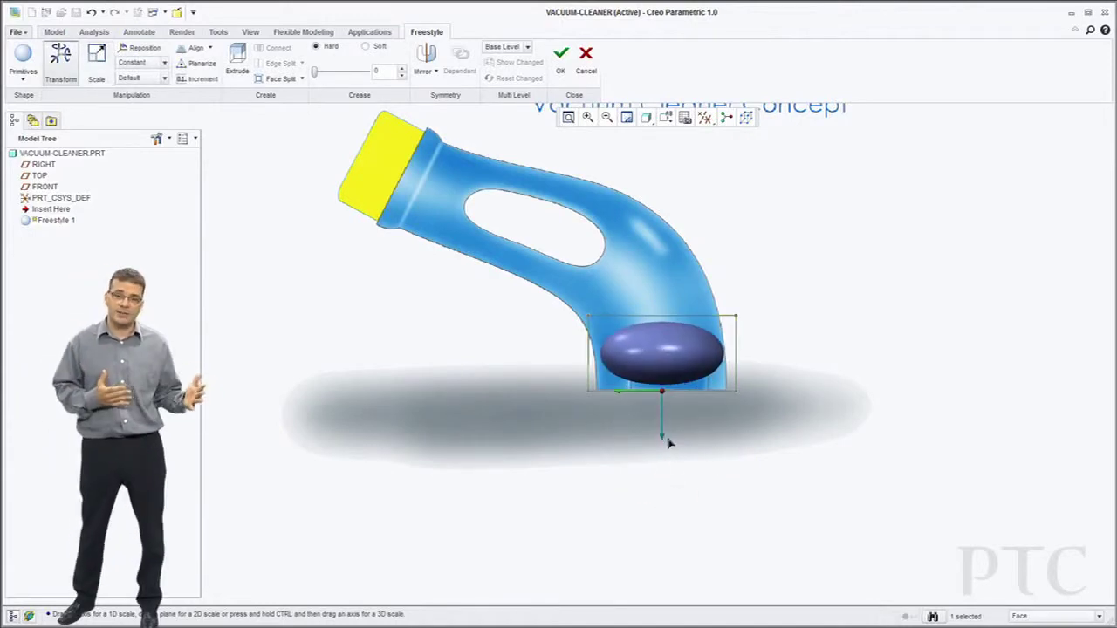
# Extrude the uppermost face of the shape in sections, rotating it to follow the bend and handle in the image
pyautogui.scroll(-2, 676, 325)
pyautogui.moveTo(511, 282); pyautogui.dragTo(821, 323)
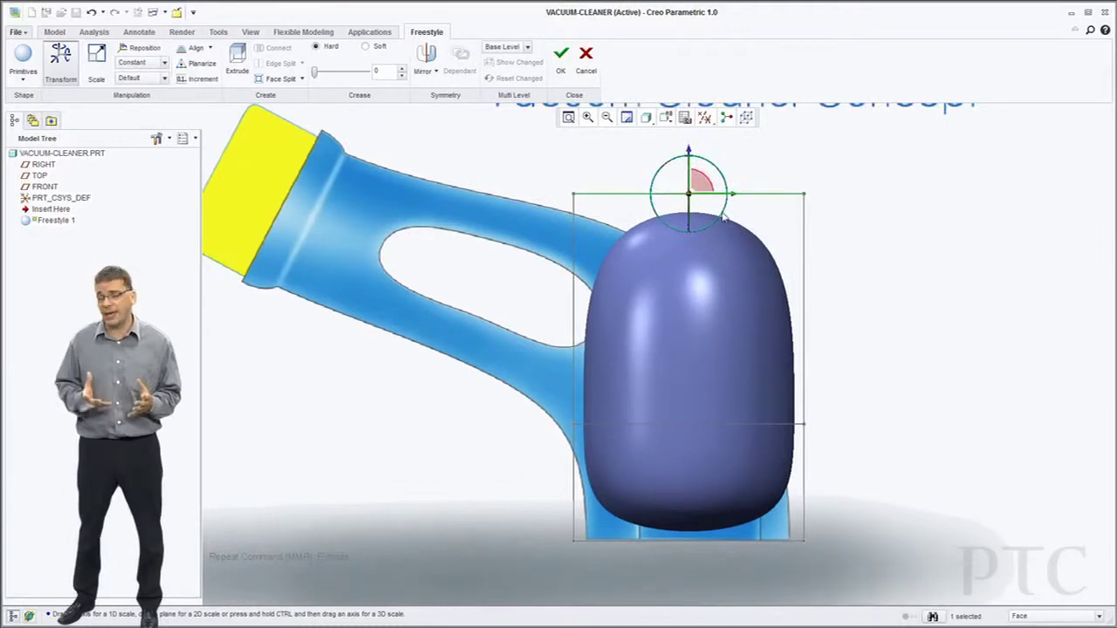
pyautogui.moveTo(724, 217); pyautogui.dragTo(598, 309)
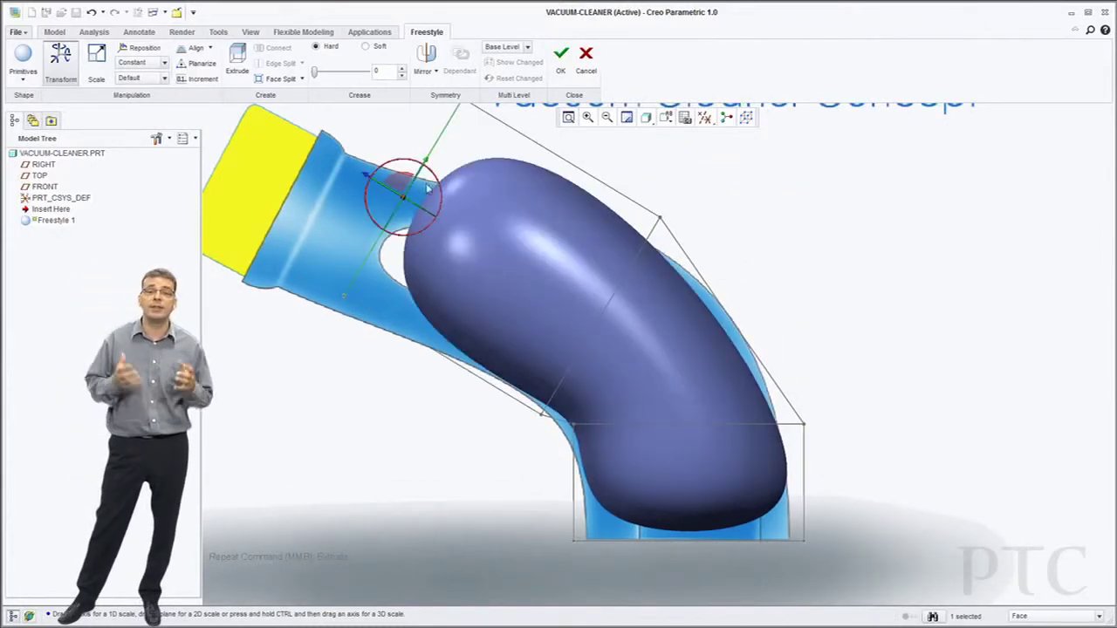
pyautogui.moveTo(441, 189); pyautogui.dragTo(380, 231)
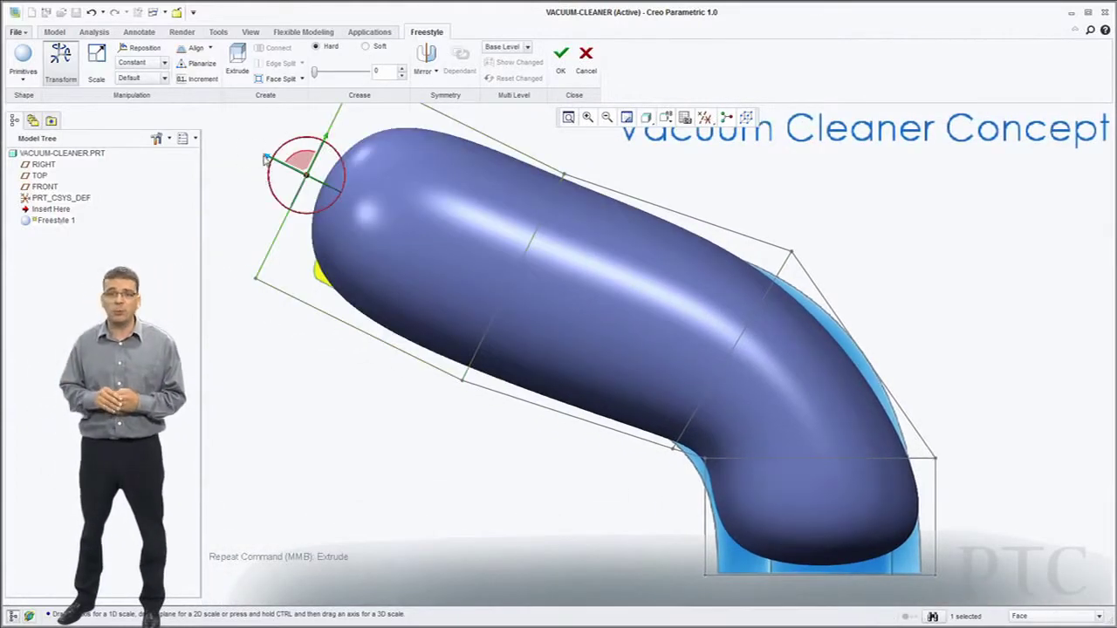
# Pull the handle's end section back to the collar and adjust the mesh vertices there to match the image outline
pyautogui.moveTo(265, 159); pyautogui.dragTo(410, 229)
pyautogui.scroll(2, 360, 291)
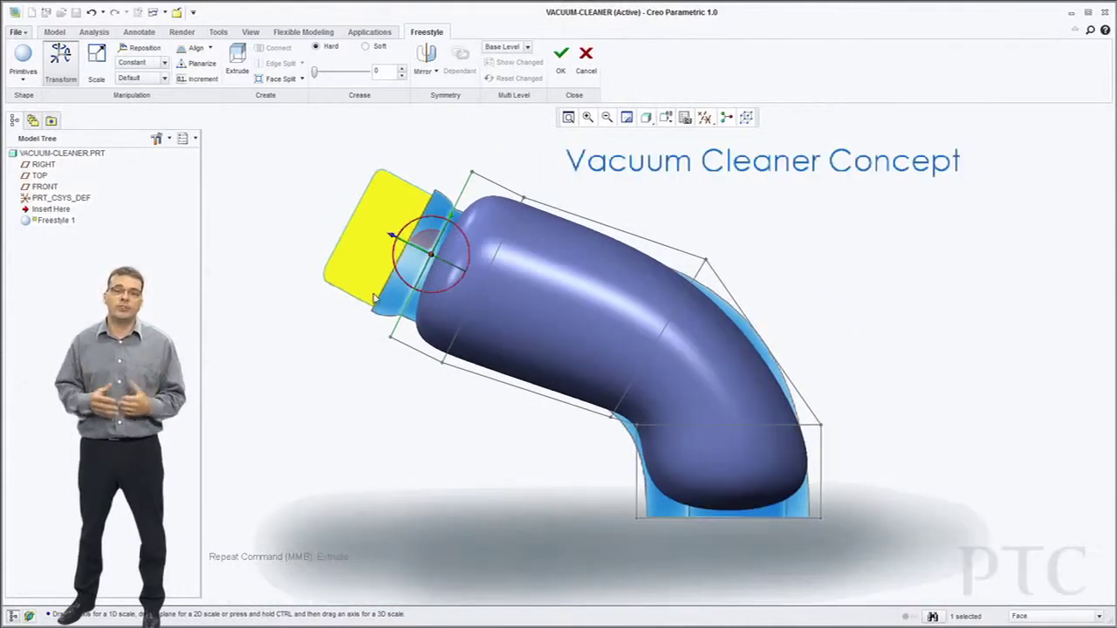
pyautogui.moveTo(531, 210); pyautogui.dragTo(533, 211)
pyautogui.moveTo(520, 147); pyautogui.dragTo(501, 181)
pyautogui.moveTo(356, 319); pyautogui.dragTo(408, 369)
pyautogui.click(512, 439)
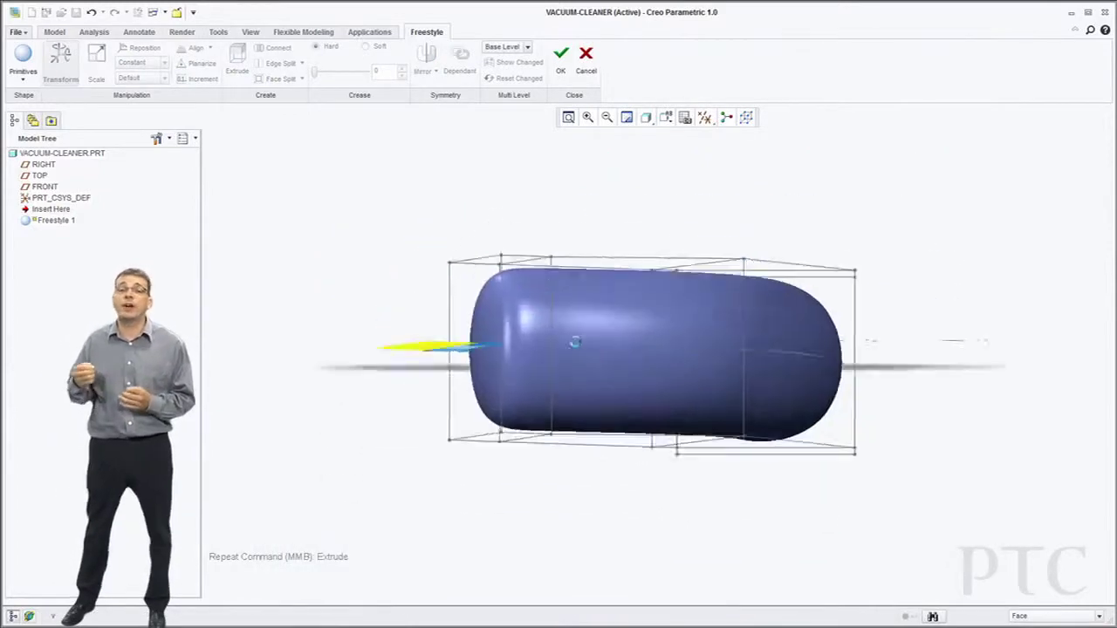
# Mirror the freestyle shape about the FRONT datum plane and move its side faces inward to narrow the body
pyautogui.moveTo(386, 214); pyautogui.dragTo(959, 288)
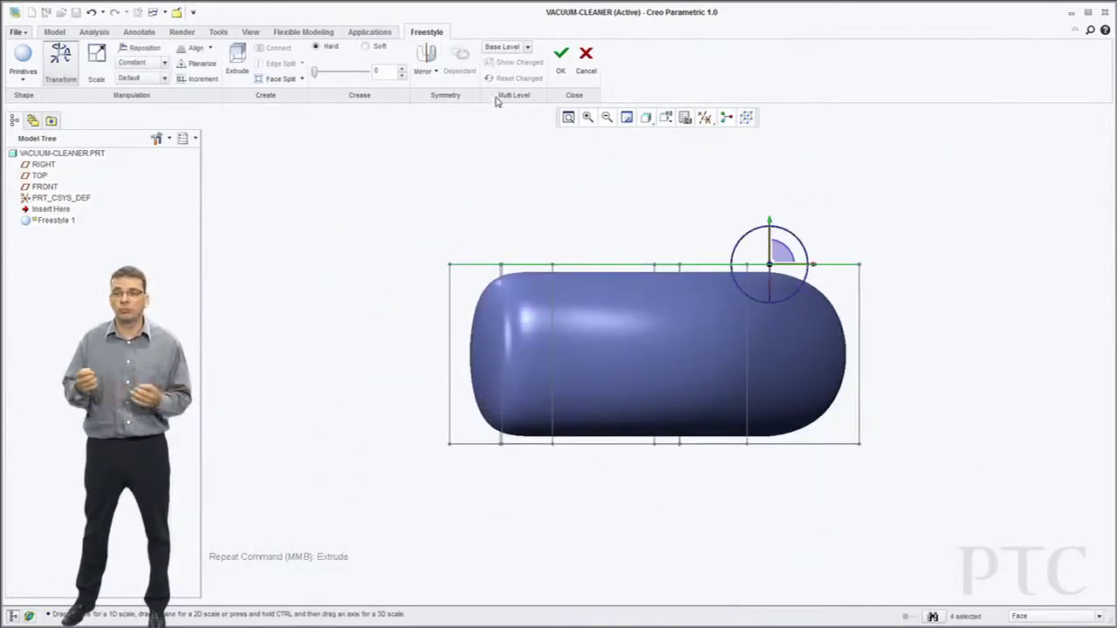
pyautogui.click(45, 186)
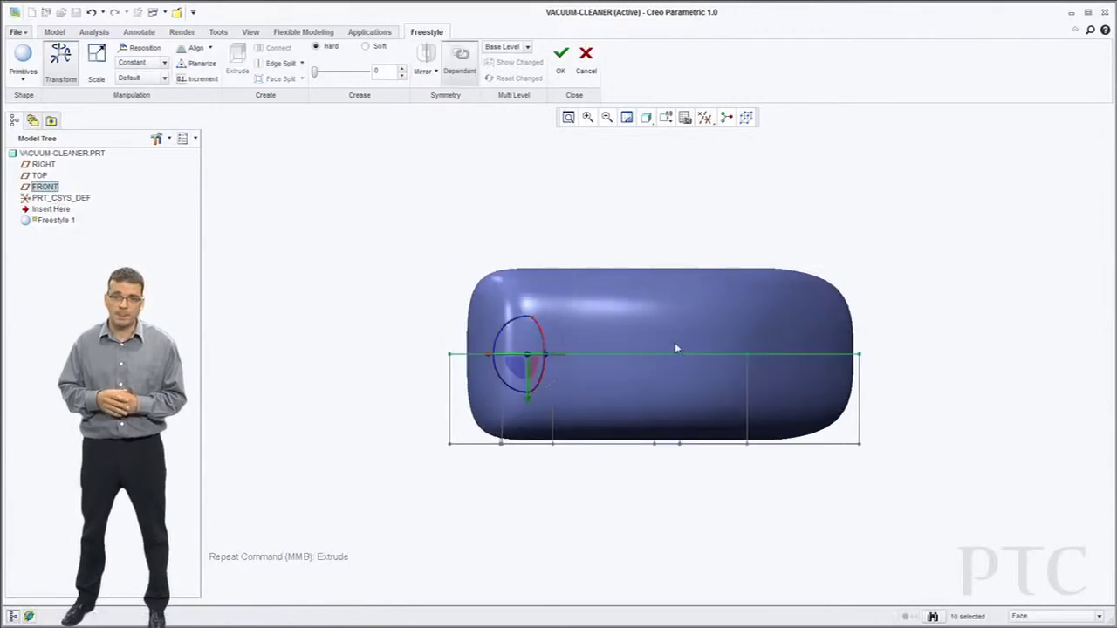
pyautogui.click(768, 475)
pyautogui.moveTo(766, 486); pyautogui.dragTo(736, 473)
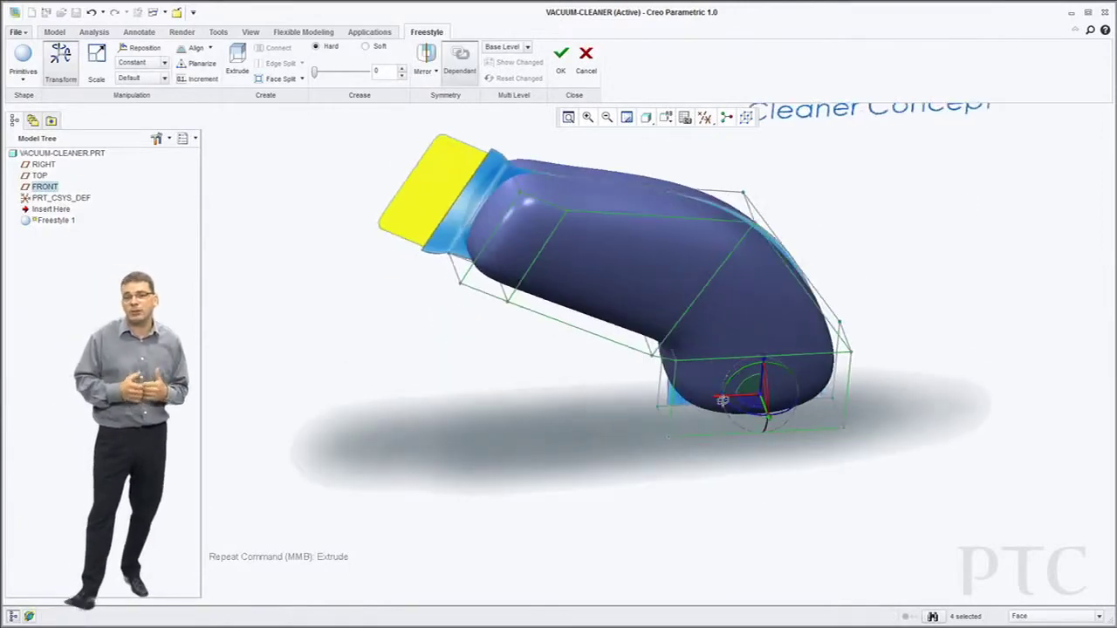
pyautogui.keyDown('shift'); pyautogui.moveTo(722, 324); pyautogui.dragTo(692, 367, button='middle'); pyautogui.keyUp('shift')
pyautogui.click(779, 292)
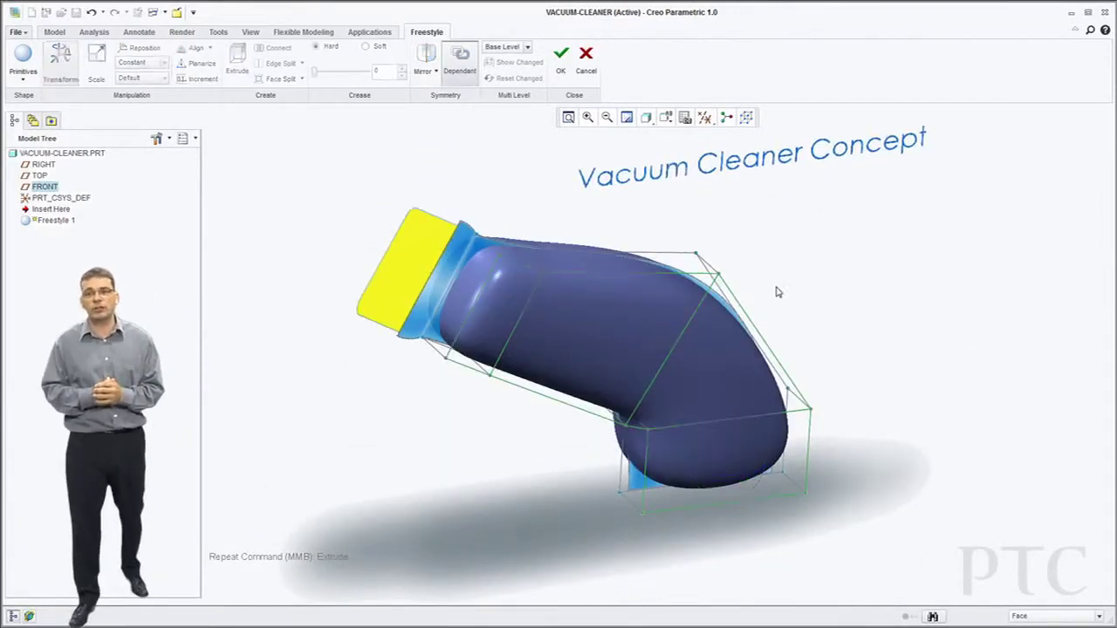
# Face-split the faces along the side of the body and move the new inner faces outward
pyautogui.click(478, 301)
pyautogui.click(302, 63)
pyautogui.click(281, 96)
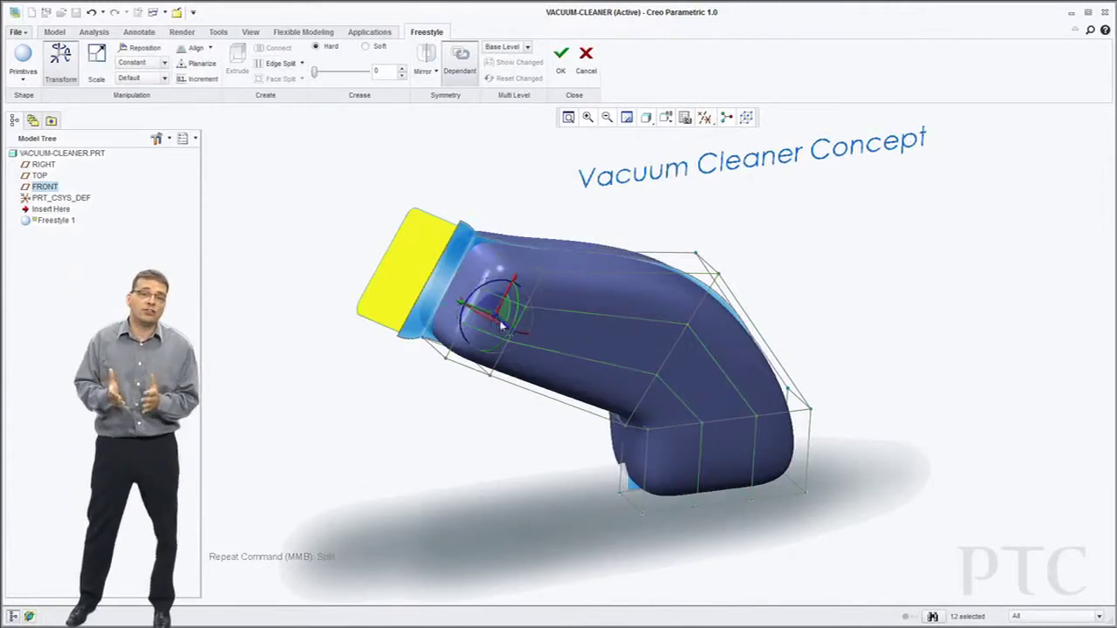
pyautogui.click(721, 461)
pyautogui.moveTo(752, 492); pyautogui.dragTo(756, 495)
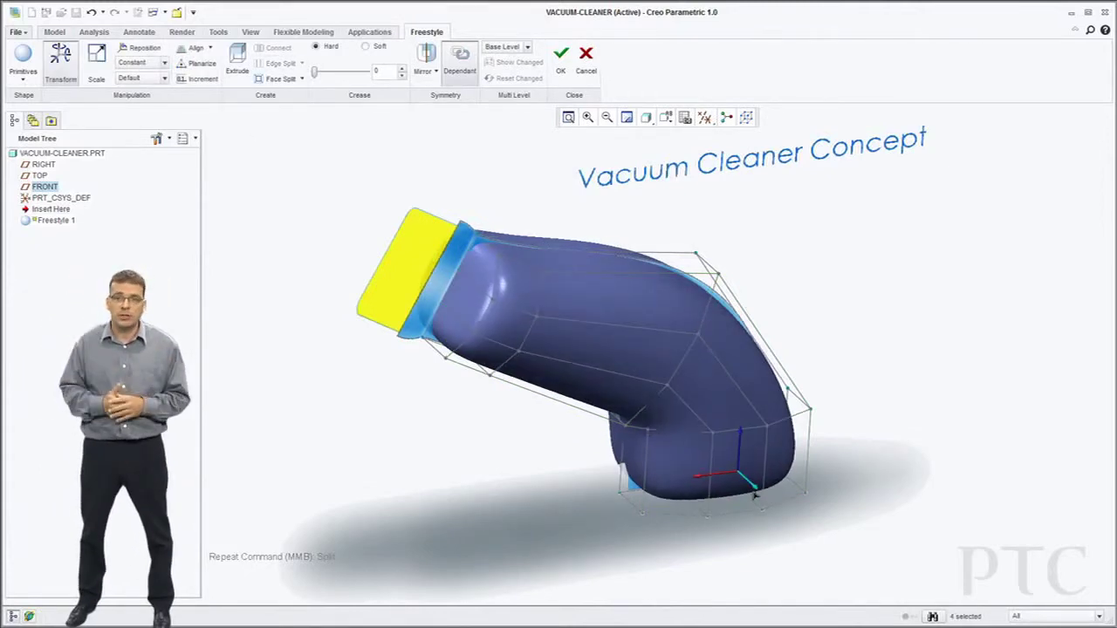
# Delete the end faces at the handle collar and at the base so both ends of the body are open
pyautogui.click(851, 369)
pyautogui.click(480, 262)
pyautogui.keyDown('ctrl'); pyautogui.click(449, 340); pyautogui.keyUp('ctrl')
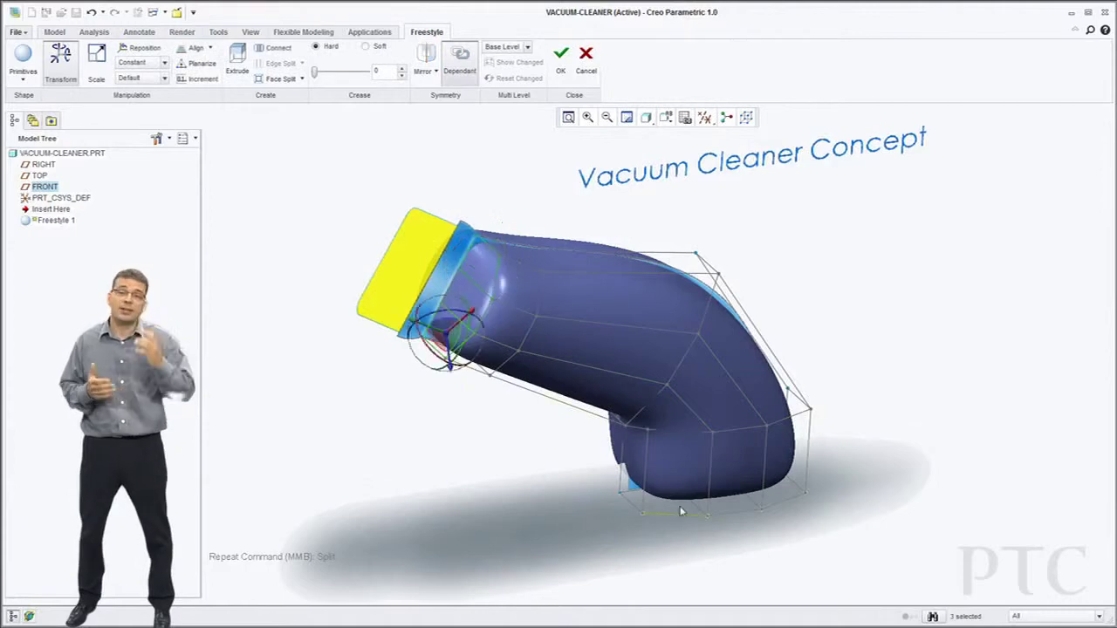
pyautogui.keyDown('ctrl'); pyautogui.click(674, 512); pyautogui.keyUp('ctrl')
pyautogui.keyDown('ctrl'); pyautogui.click(782, 497); pyautogui.keyUp('ctrl')
pyautogui.rightClick(863, 427)
pyautogui.click(863, 454)
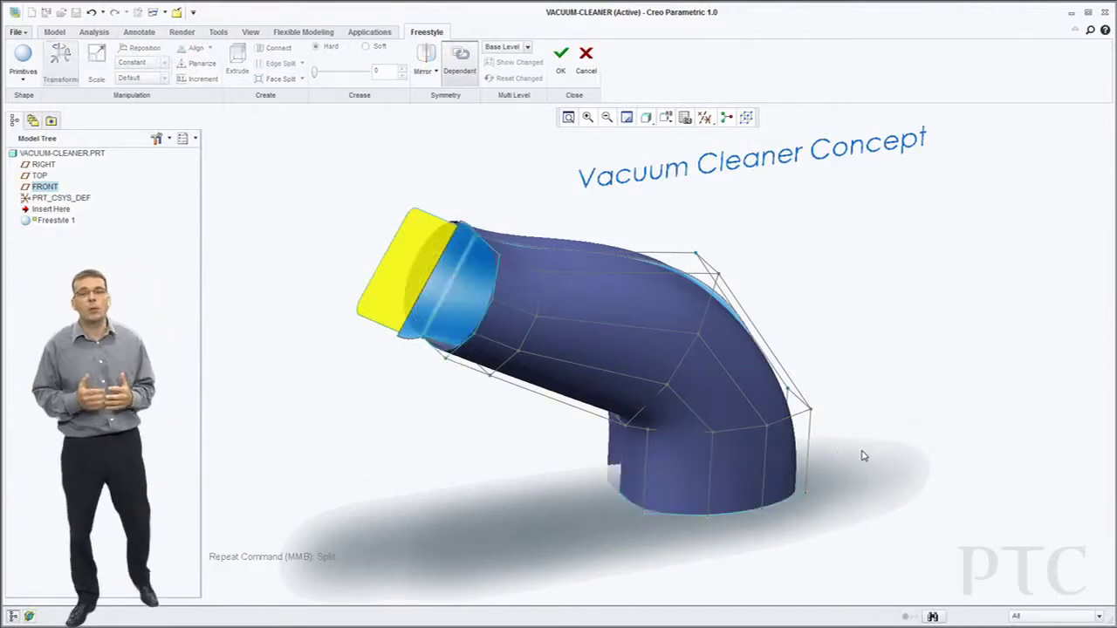
# Orient the dragger Along Edge for the mesh edges along the handle's upper outline and shift them slightly inward
pyautogui.moveTo(762, 425); pyautogui.dragTo(625, 311, button='middle')
pyautogui.scroll(-2, 642, 257)
pyautogui.keyDown('shift'); pyautogui.moveTo(854, 324); pyautogui.dragTo(832, 328, button='middle'); pyautogui.keyUp('shift')
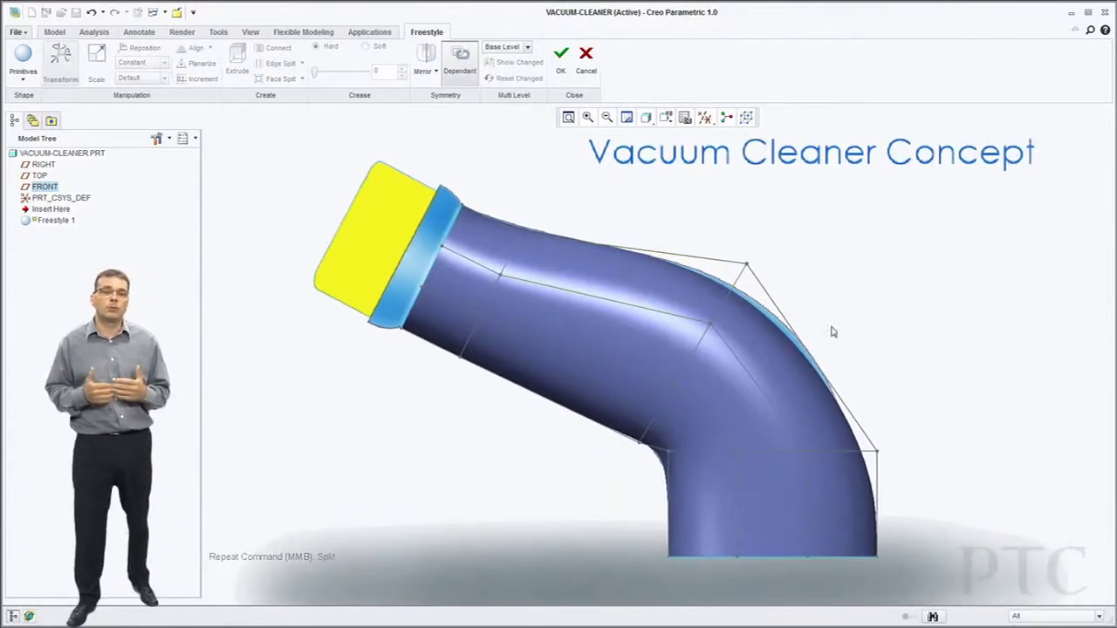
pyautogui.click(463, 211)
pyautogui.keyDown('ctrl'); pyautogui.click(752, 270); pyautogui.keyUp('ctrl')
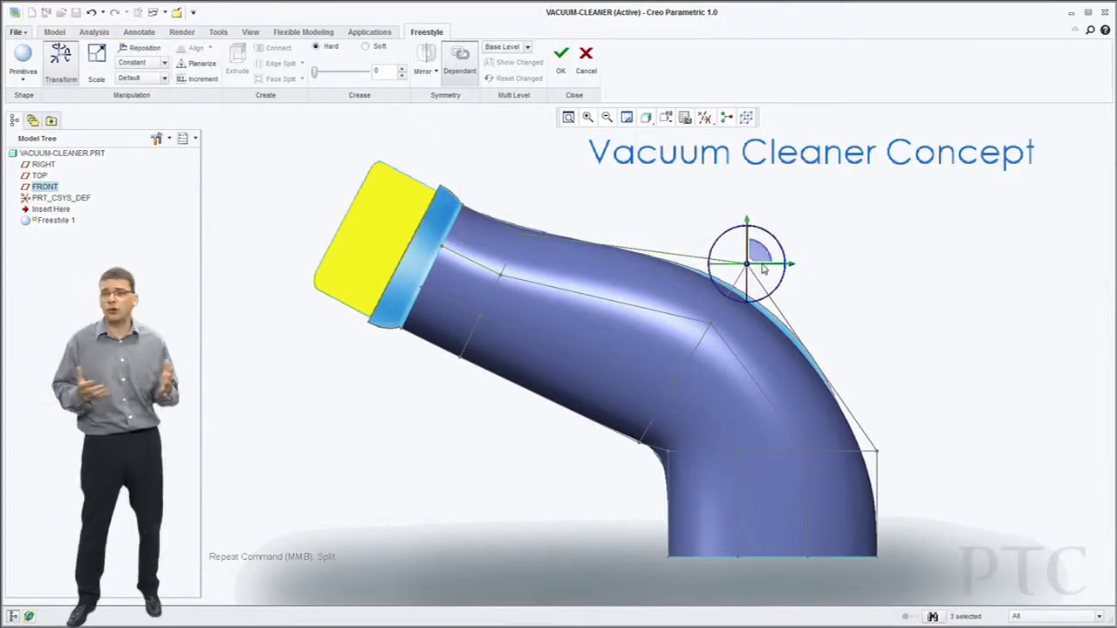
pyautogui.rightClick(760, 259)
pyautogui.click(802, 391)
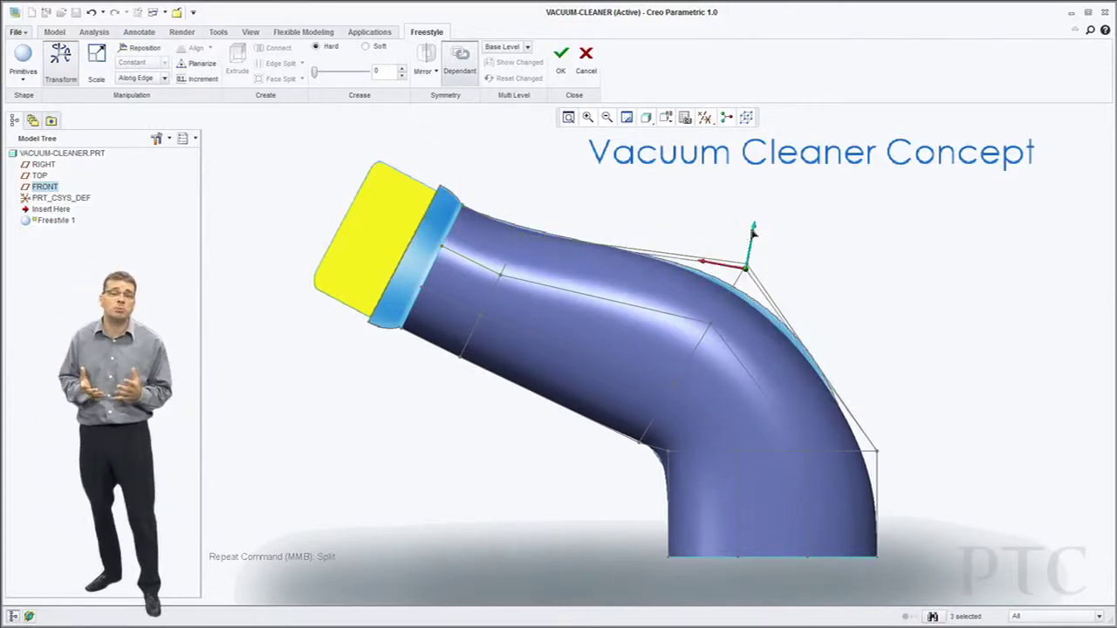
# Move the mesh edges along the handle's underside, from the collar to the inner bend, slightly inward
pyautogui.click(401, 329)
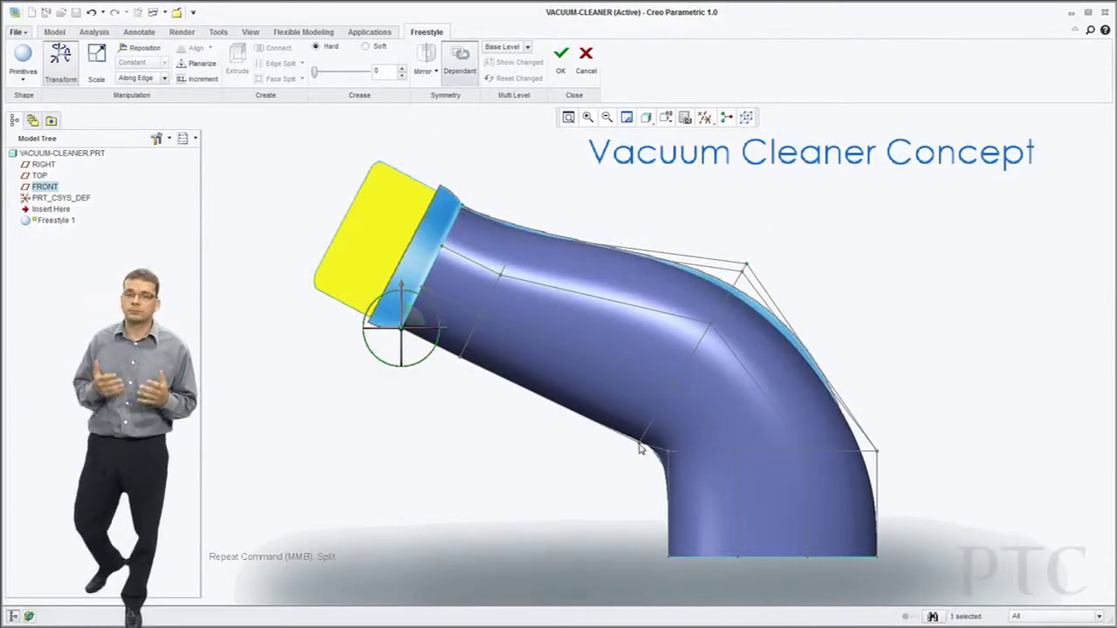
pyautogui.keyDown('shift'); pyautogui.click(641, 444); pyautogui.keyUp('shift')
pyautogui.moveTo(660, 408); pyautogui.dragTo(665, 399)
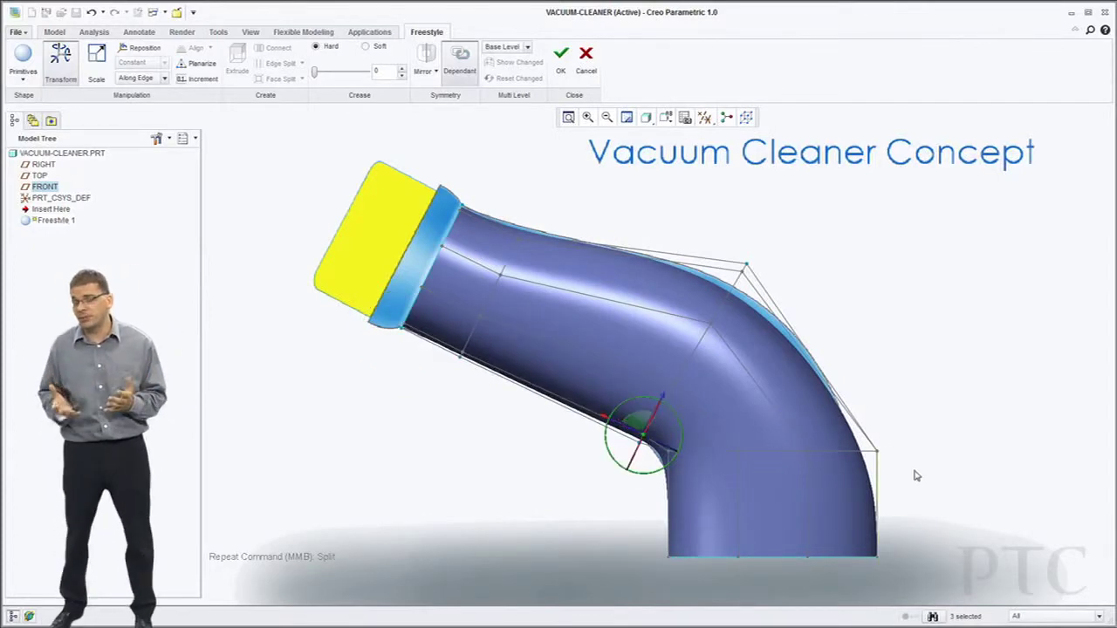
# Move the outer and inner vertical mesh edges of the base section slightly inward
pyautogui.click(877, 453)
pyautogui.keyDown('ctrl'); pyautogui.click(877, 557); pyautogui.keyUp('ctrl')
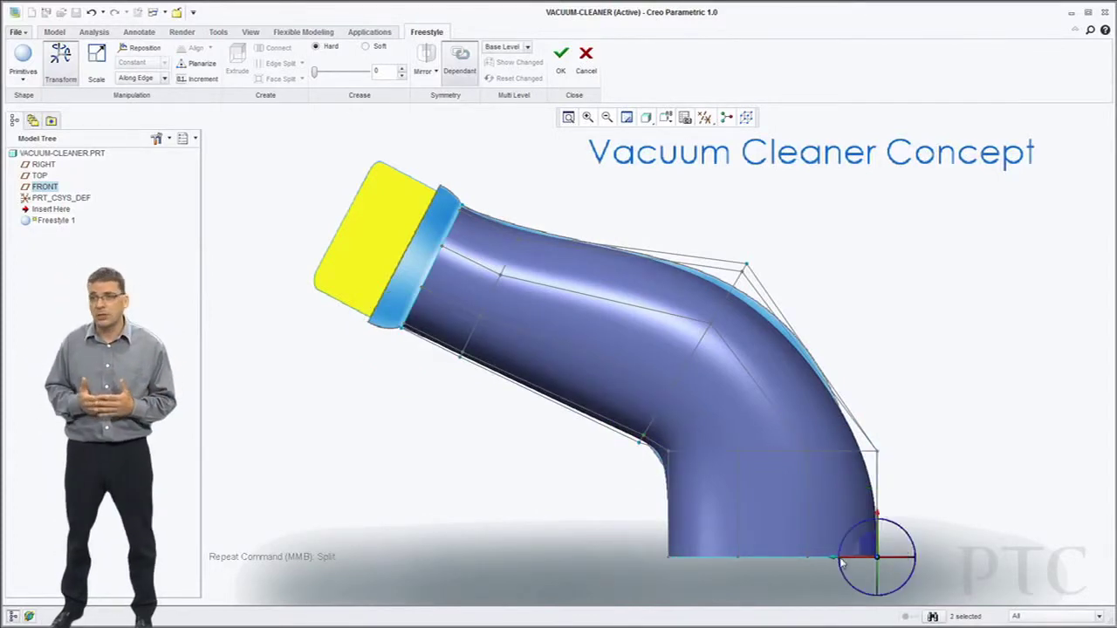
pyautogui.moveTo(832, 558); pyautogui.dragTo(828, 558)
pyautogui.click(669, 557)
pyautogui.click(669, 452)
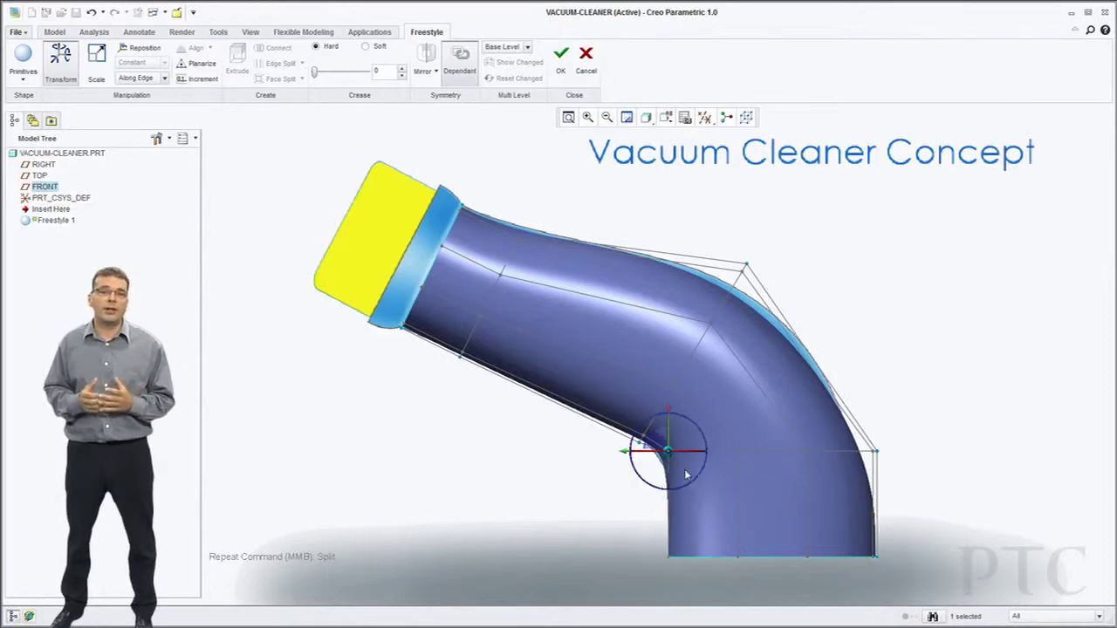
pyautogui.click(613, 497)
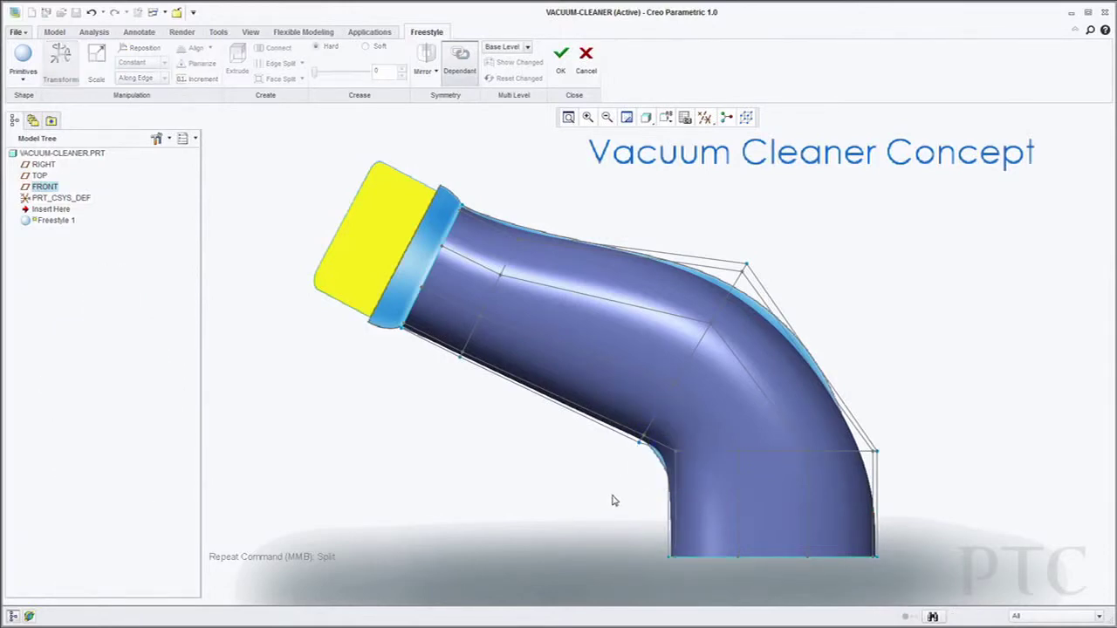
# Reset the dragger orientation to Default and move the vertices on both sides of the base section inward to the image outline
pyautogui.moveTo(698, 465); pyautogui.dragTo(706, 452)
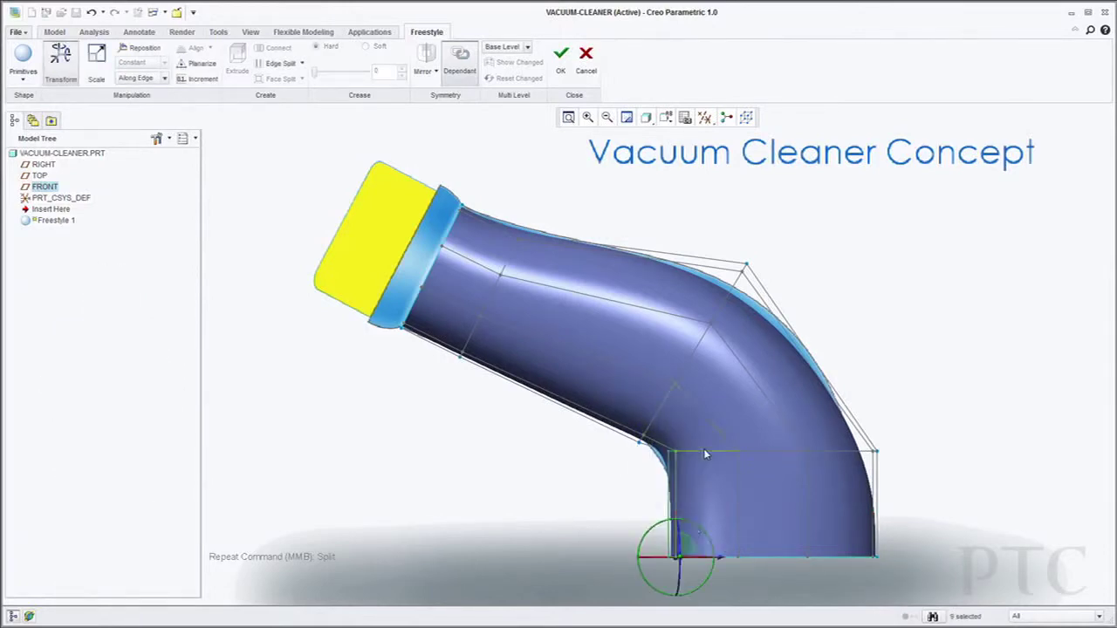
pyautogui.rightClick(689, 547)
pyautogui.click(737, 625)
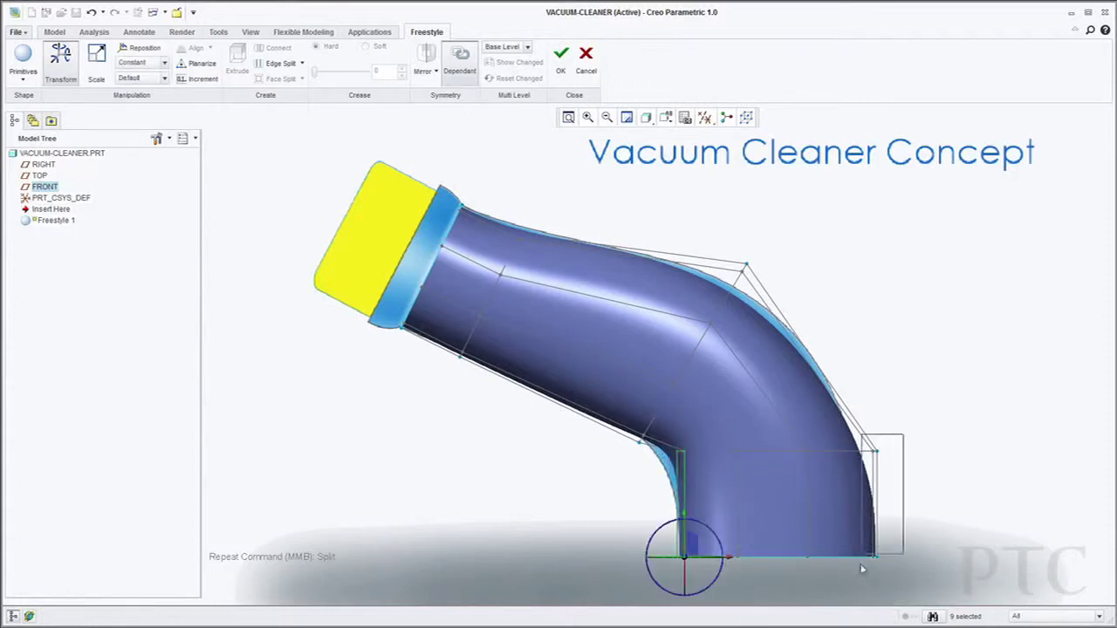
pyautogui.moveTo(862, 568); pyautogui.dragTo(859, 569)
pyautogui.moveTo(915, 453); pyautogui.dragTo(906, 458)
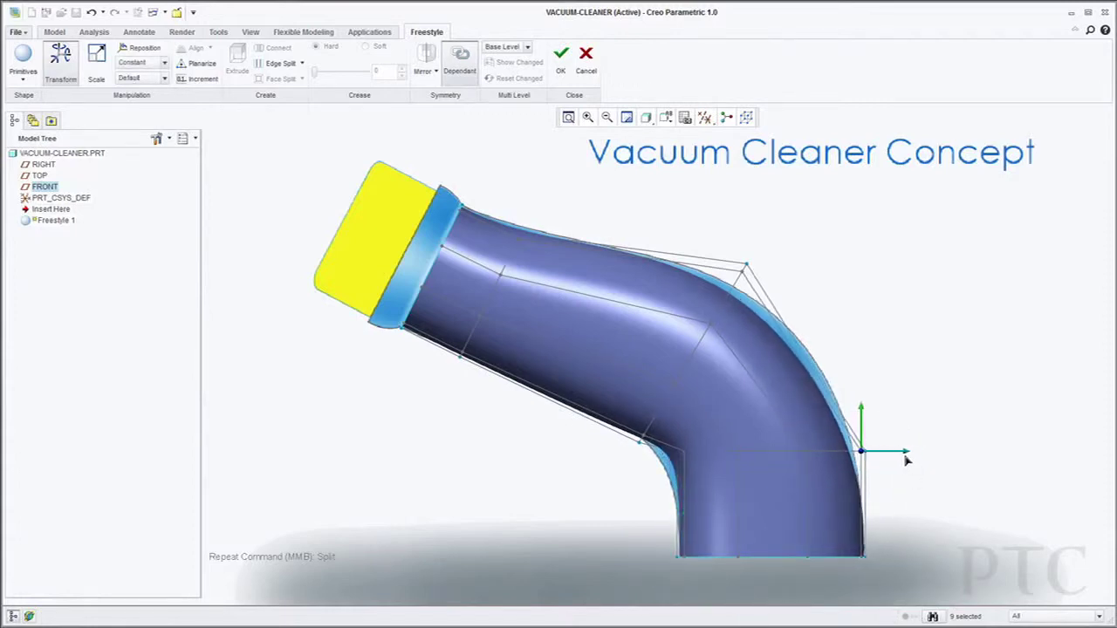
# Reposition the mesh vertices around the inner bend and along the handle's underside to follow the image outline
pyautogui.scroll(-1, 648, 473)
pyautogui.moveTo(661, 471); pyautogui.dragTo(686, 453)
pyautogui.moveTo(616, 461); pyautogui.dragTo(652, 404)
pyautogui.click(653, 497)
pyautogui.moveTo(391, 359); pyautogui.dragTo(428, 306)
pyautogui.click(563, 448)
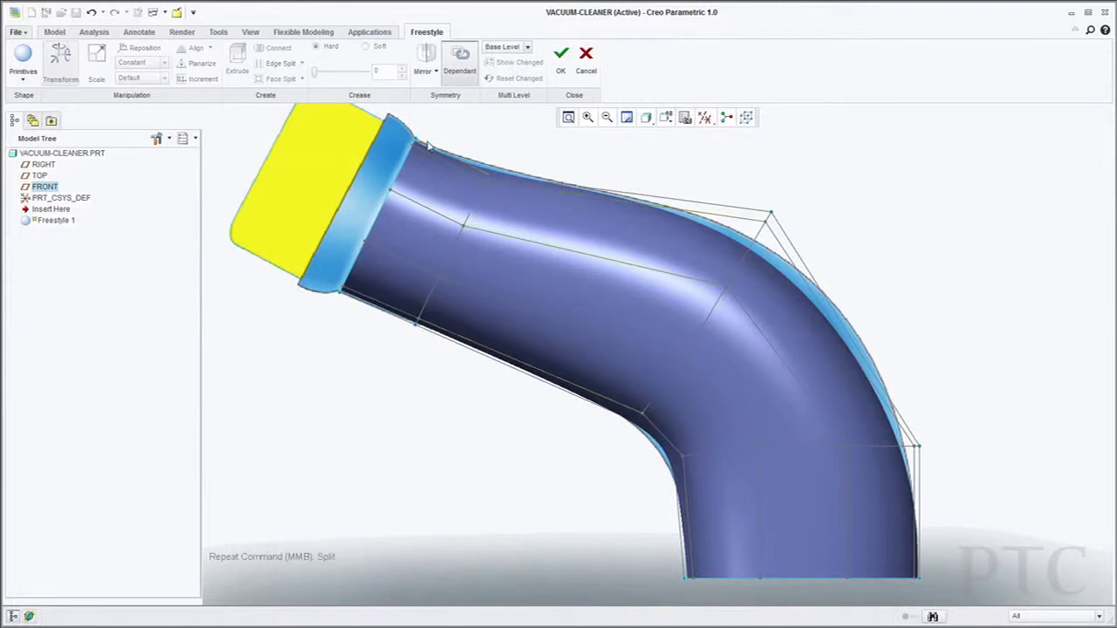
# Adjust the vertices on the handle's upper outline, moving the outer bend vertices outward to match the image
pyautogui.moveTo(504, 199); pyautogui.dragTo(504, 198)
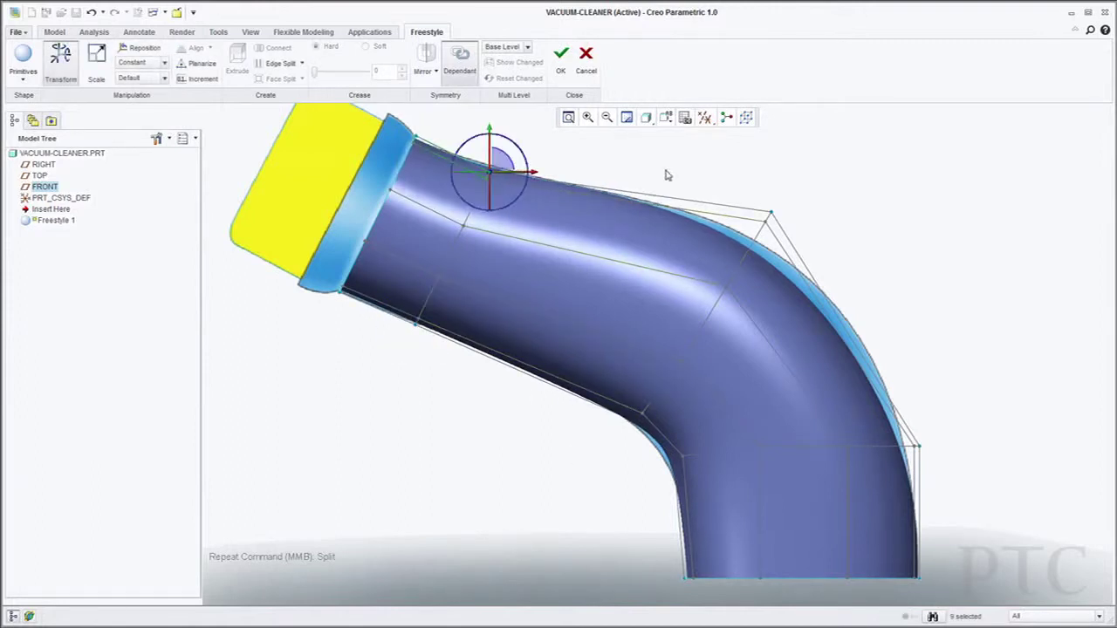
pyautogui.moveTo(755, 196); pyautogui.dragTo(807, 196)
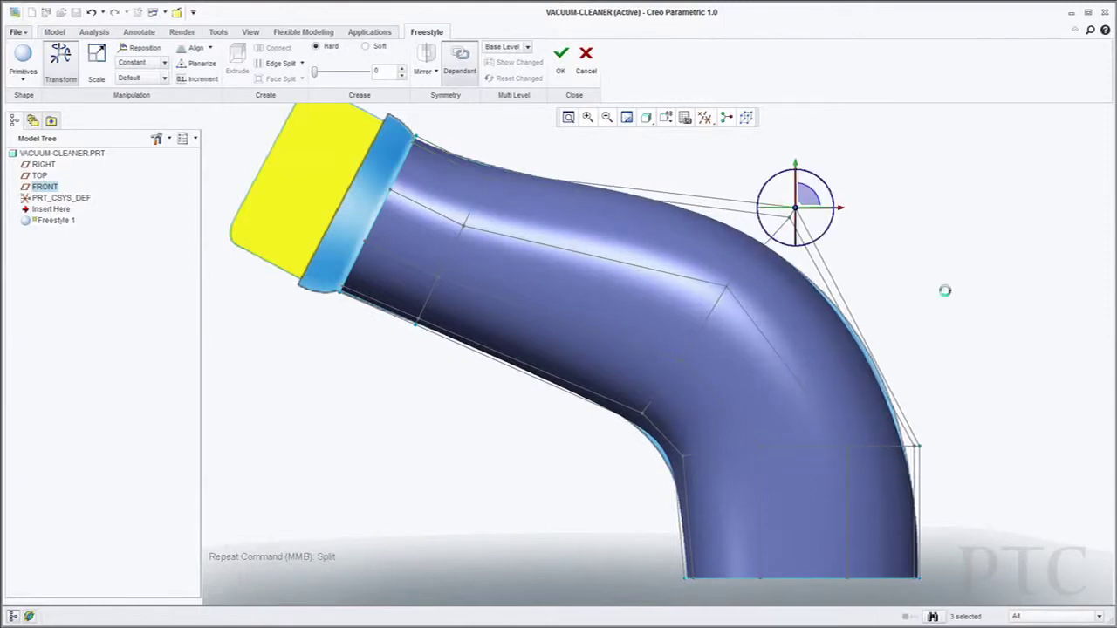
pyautogui.click(945, 291)
# Fine-tune the vertices where the inner bend meets the base section to fit the image outline
pyautogui.keyDown('shift'); pyautogui.moveTo(648, 503); pyautogui.dragTo(663, 474, button='middle'); pyautogui.keyUp('shift')
pyautogui.click(723, 426)
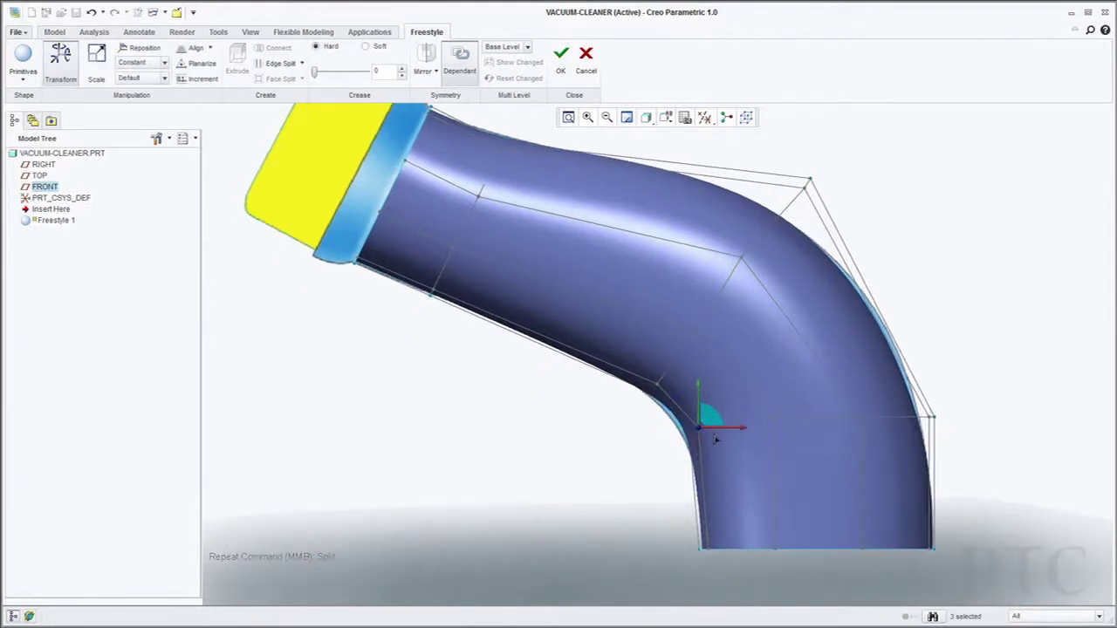
pyautogui.click(648, 511)
# Select the whole control mesh of the half body and move it toward the symmetry plane to narrow the handle
pyautogui.click(608, 301)
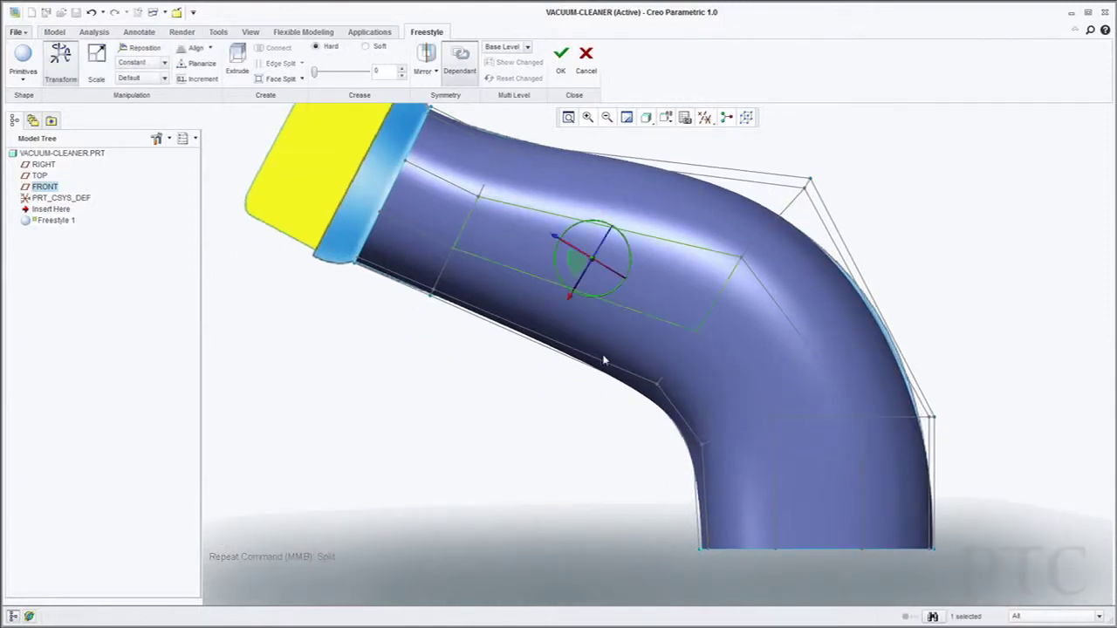
pyautogui.scroll(2, 582, 400)
pyautogui.moveTo(583, 401); pyautogui.dragTo(585, 395, button='middle')
pyautogui.moveTo(426, 502); pyautogui.dragTo(948, 394)
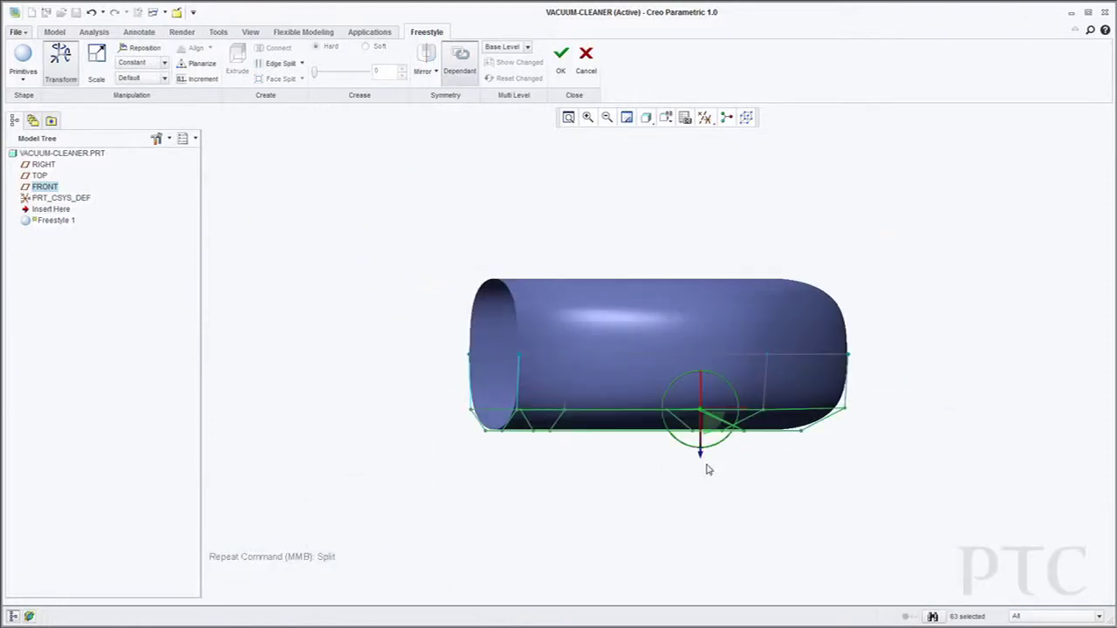
pyautogui.moveTo(701, 453); pyautogui.dragTo(701, 435)
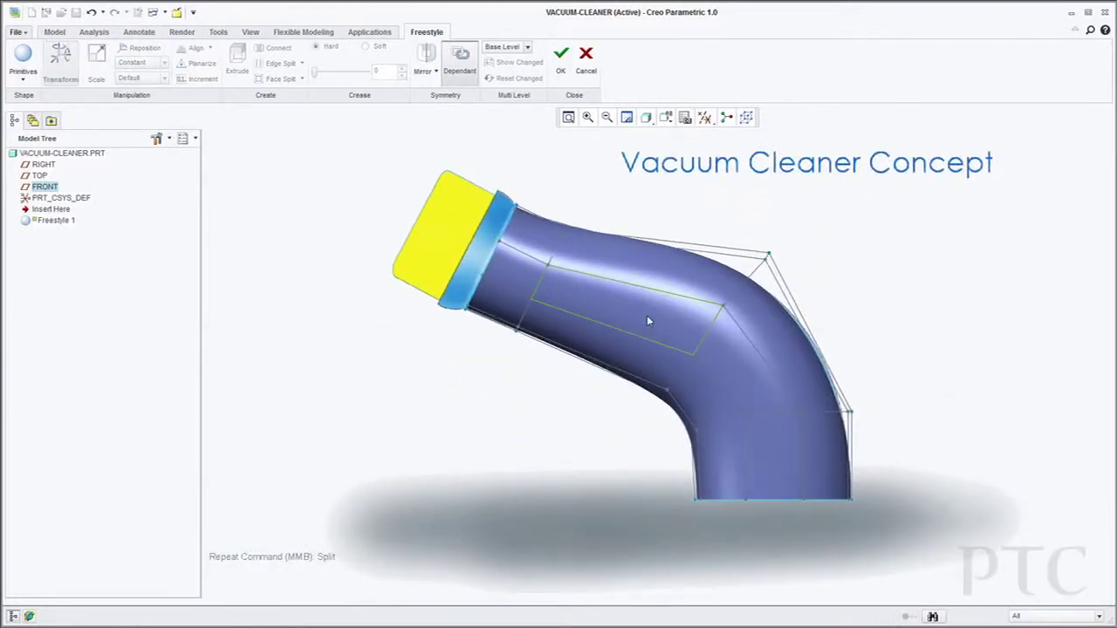
# Connect the long side face of the handle to its mirrored counterpart to create a grip opening through the body
pyautogui.click(647, 318)
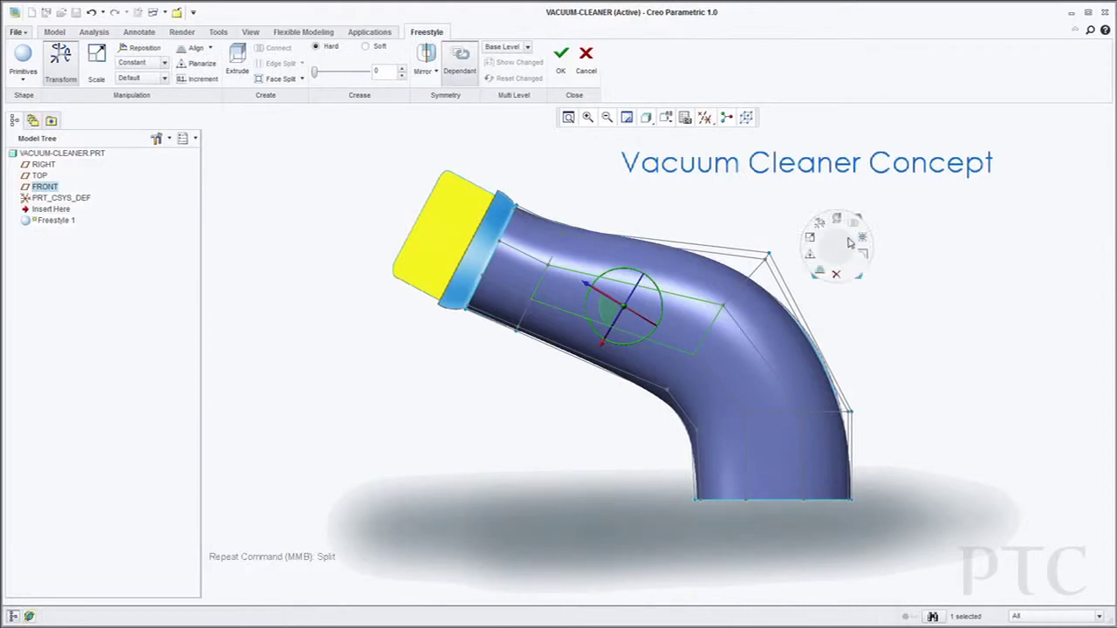
pyautogui.click(877, 191)
pyautogui.scroll(-2, 651, 214)
pyautogui.keyDown('shift'); pyautogui.moveTo(655, 359); pyautogui.dragTo(643, 348, button='middle'); pyautogui.keyUp('shift')
# Move the upper, lower and end edges around the grip opening to fit the opening in the concept image
pyautogui.click(616, 353)
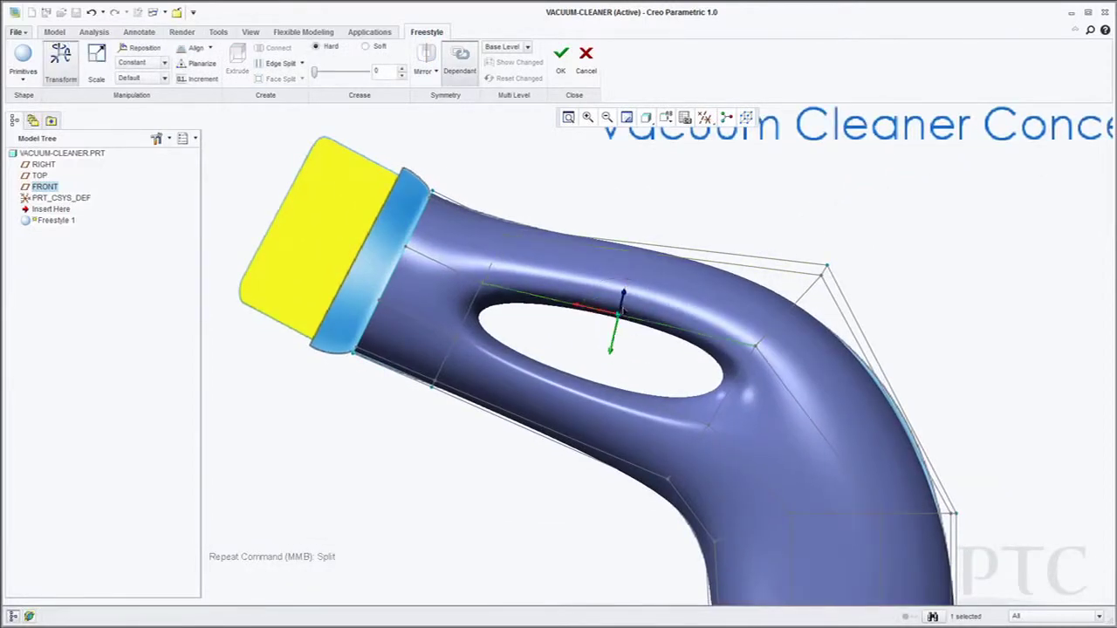
pyautogui.click(588, 380)
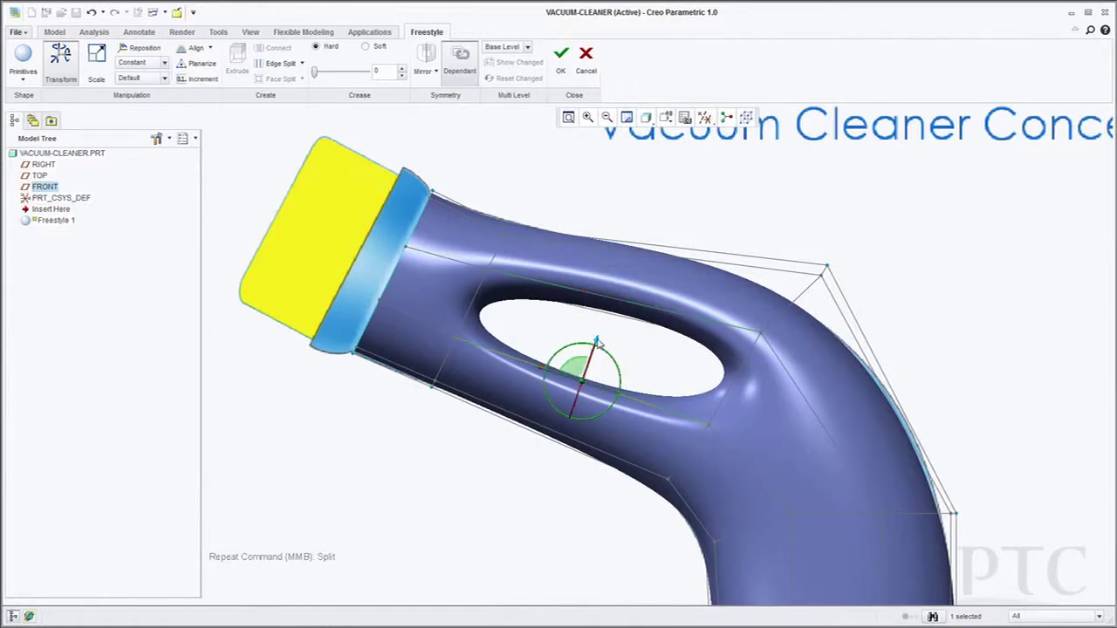
pyautogui.moveTo(596, 341); pyautogui.dragTo(593, 351)
pyautogui.click(474, 312)
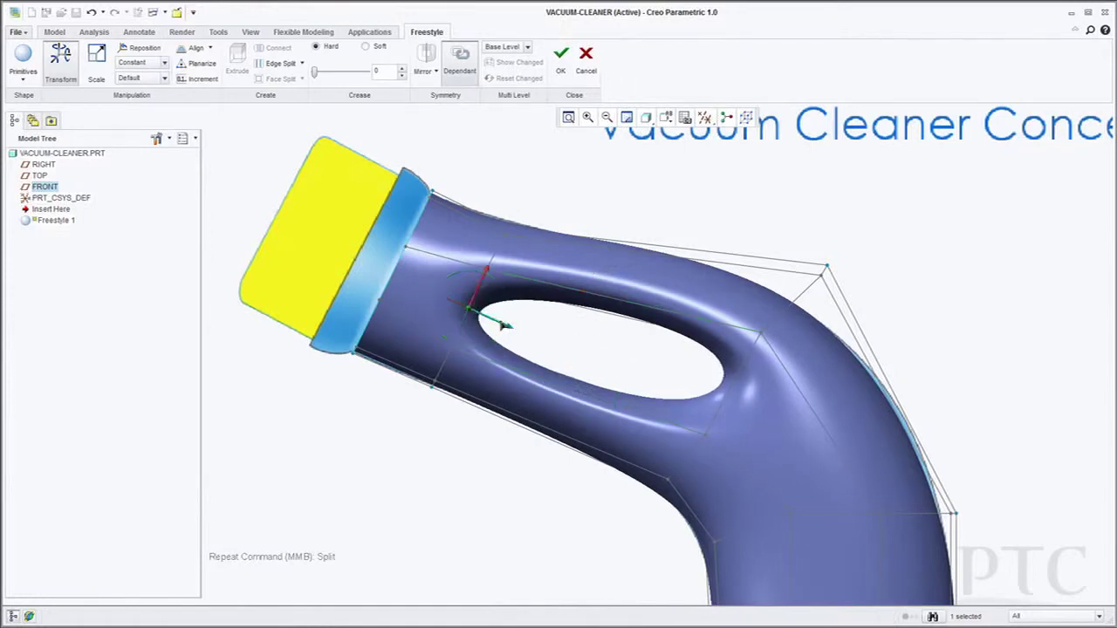
pyautogui.moveTo(503, 325); pyautogui.dragTo(495, 322)
pyautogui.click(731, 394)
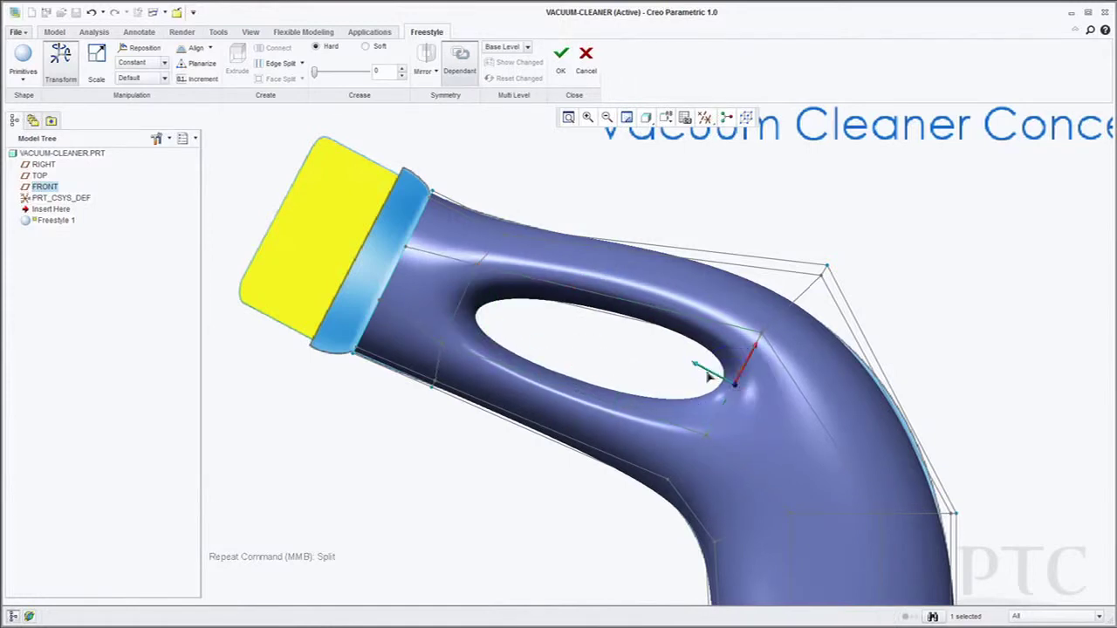
# Split the mesh across the handle's upper section and reposition the outer outline vertices from the grip to the outer bend to match the image
pyautogui.click(633, 304)
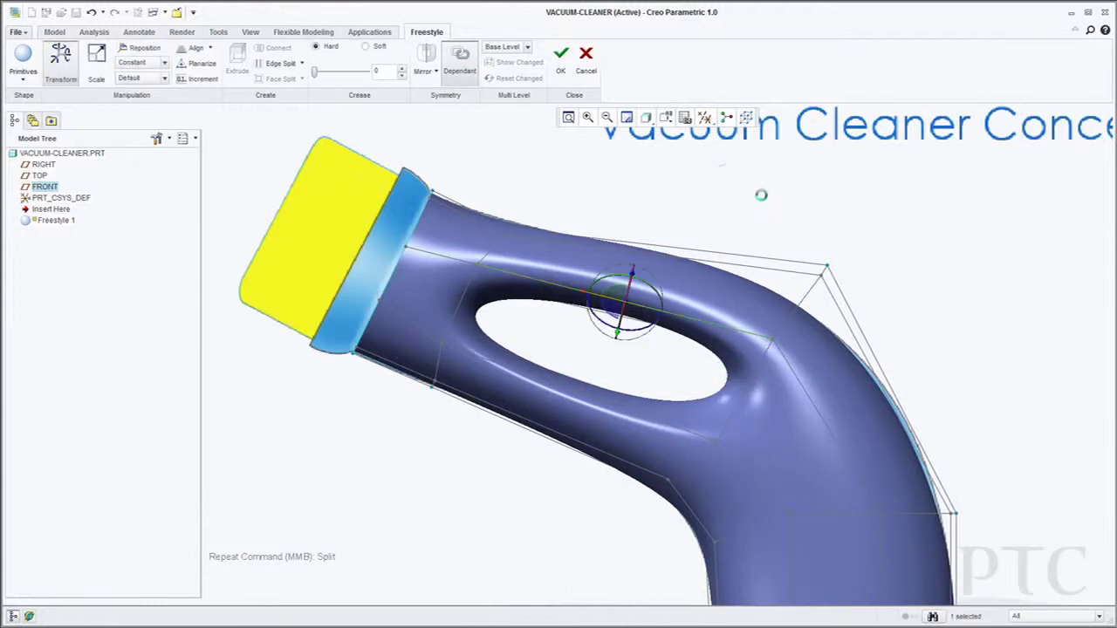
pyautogui.click(721, 213)
pyautogui.click(529, 245)
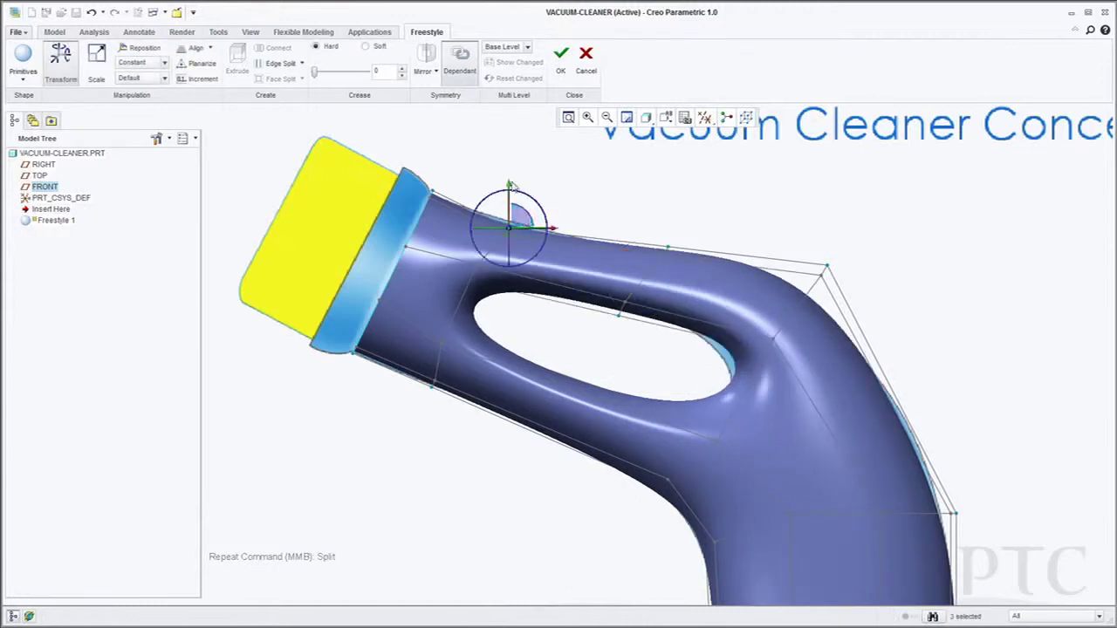
pyautogui.click(669, 249)
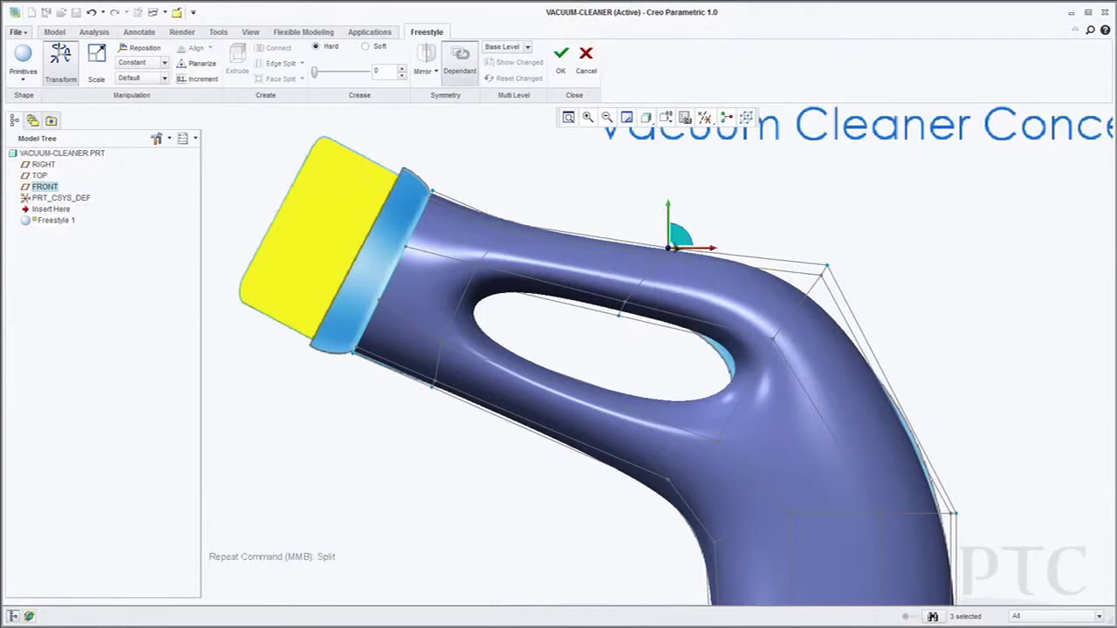
pyautogui.moveTo(673, 250); pyautogui.dragTo(850, 283)
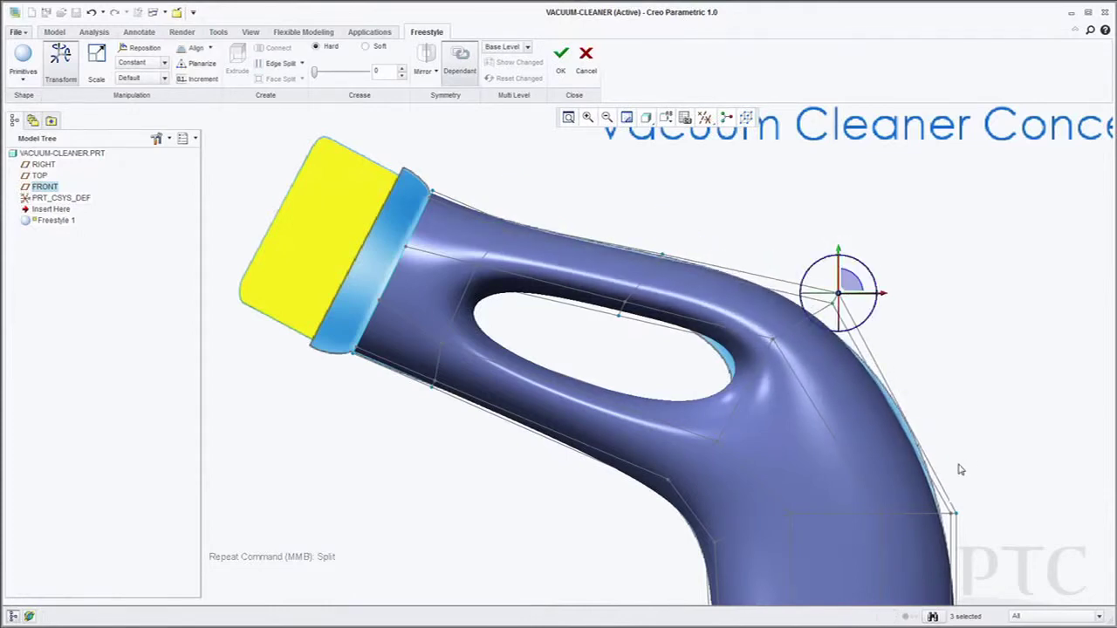
pyautogui.moveTo(943, 541); pyautogui.dragTo(941, 543)
pyautogui.moveTo(955, 473); pyautogui.dragTo(956, 452)
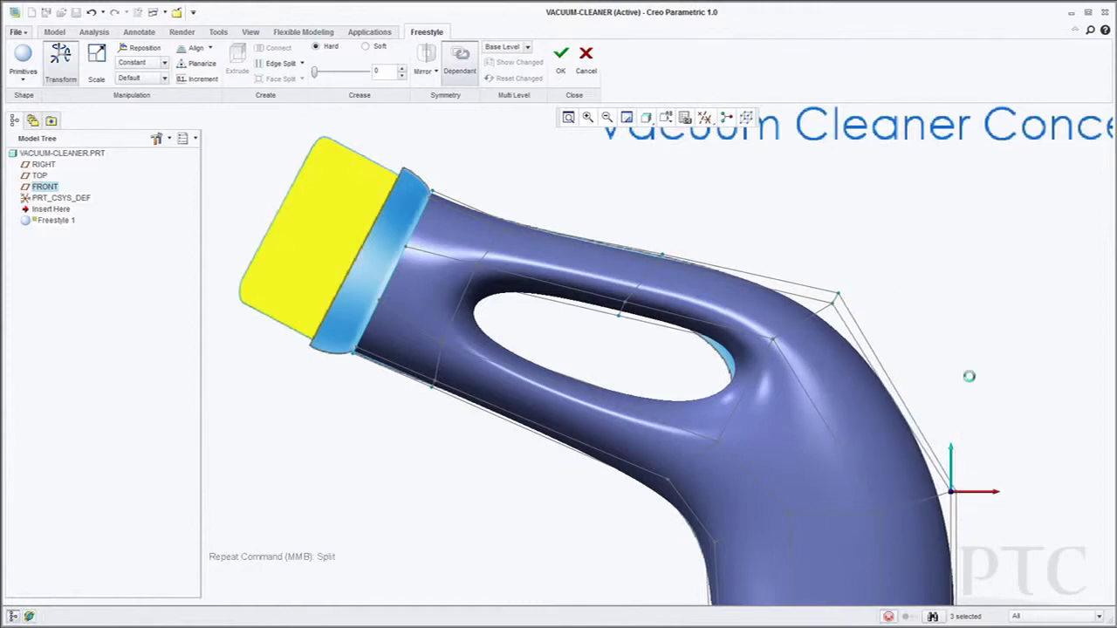
# Adjust the vertices along the grip opening's upper side and bend end to follow the image
pyautogui.moveTo(598, 337); pyautogui.dragTo(630, 299)
pyautogui.click(679, 358)
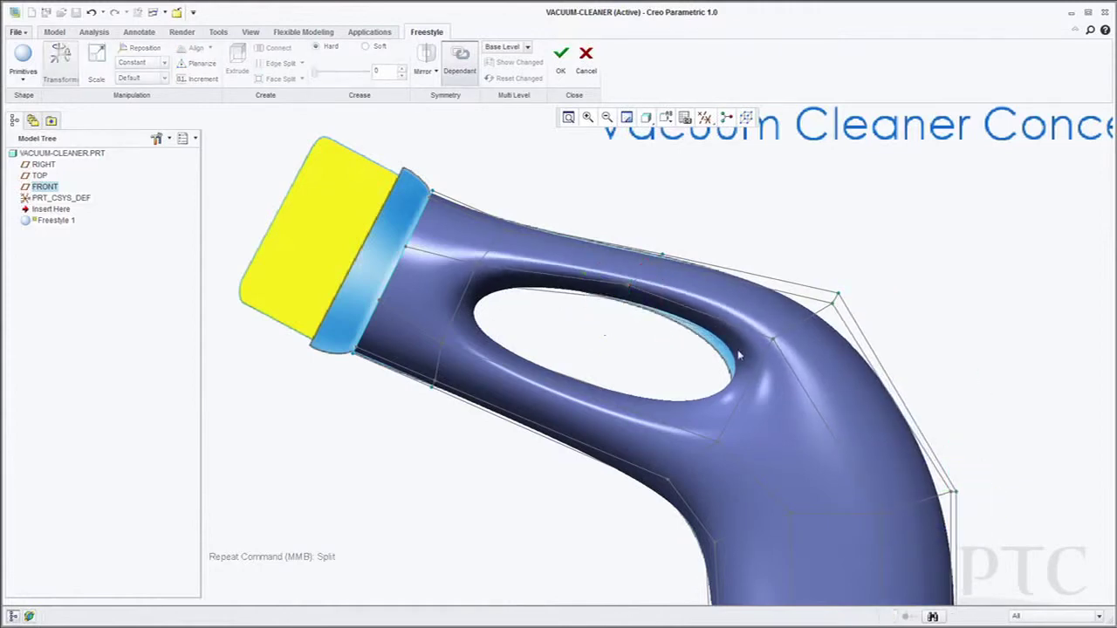
pyautogui.click(759, 350)
pyautogui.moveTo(757, 346); pyautogui.dragTo(752, 357)
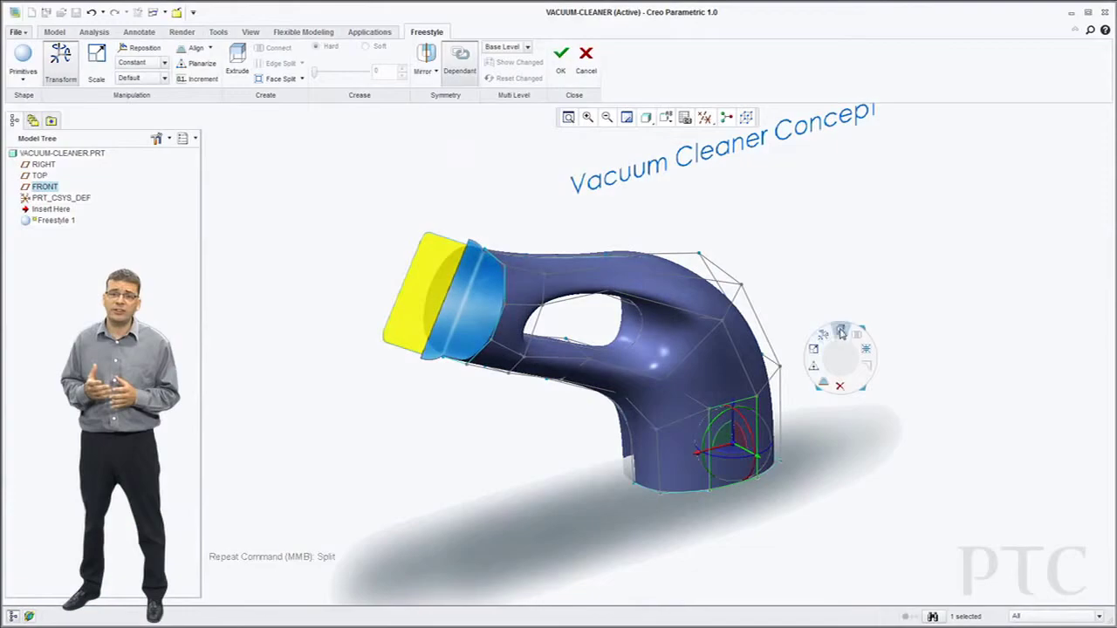
# Extrude the base section's side face outward into an arm and apply a hard crease of 100 to its end and bottom edges
pyautogui.moveTo(790, 476); pyautogui.dragTo(883, 522)
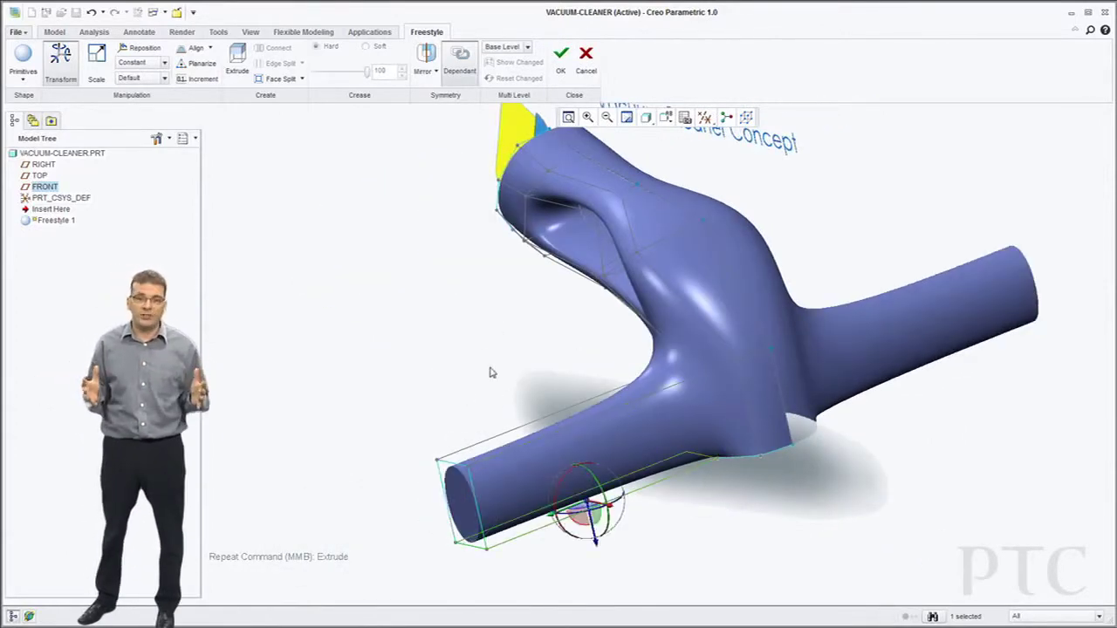
pyautogui.rightClick(490, 373)
pyautogui.click(478, 349)
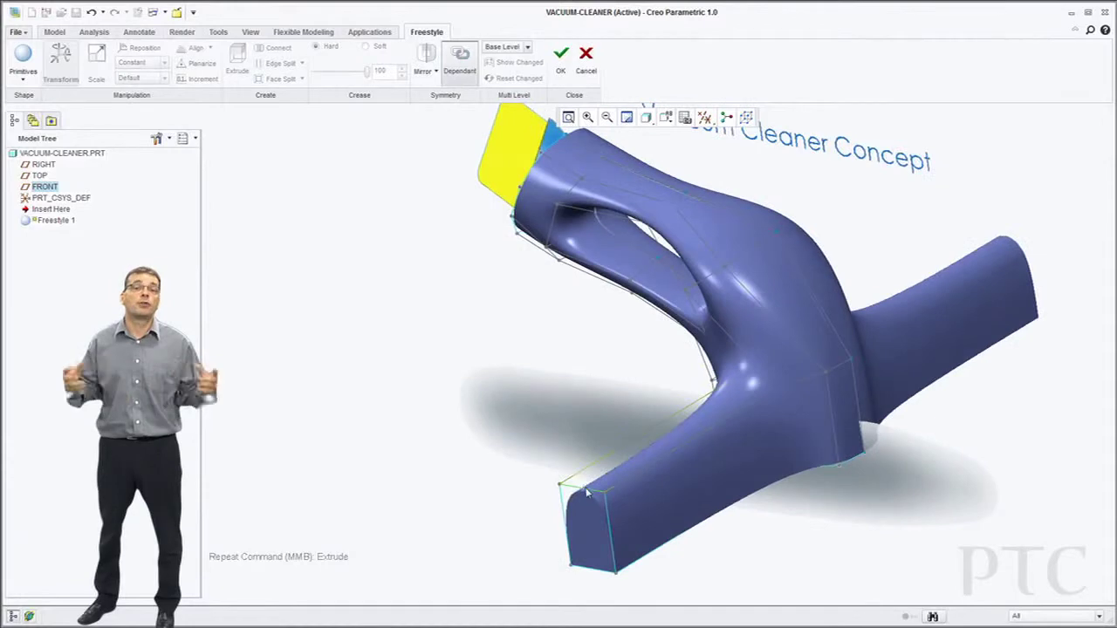
# Lower the top edge of the arm's end and adjust the mesh where the arm meets the front of the body
pyautogui.click(587, 493)
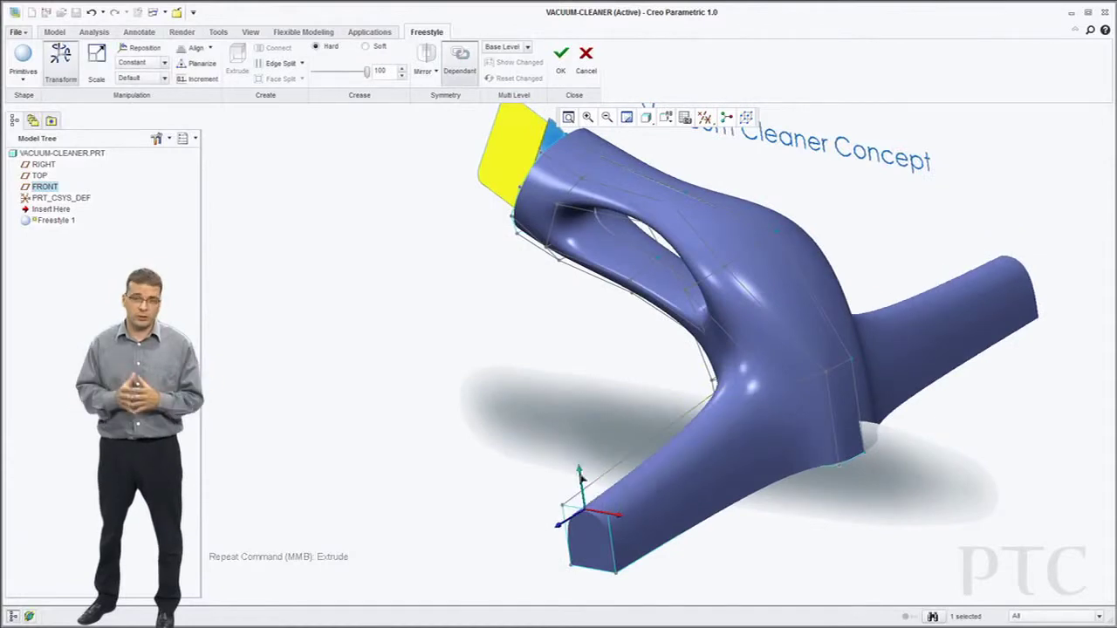
pyautogui.click(718, 443)
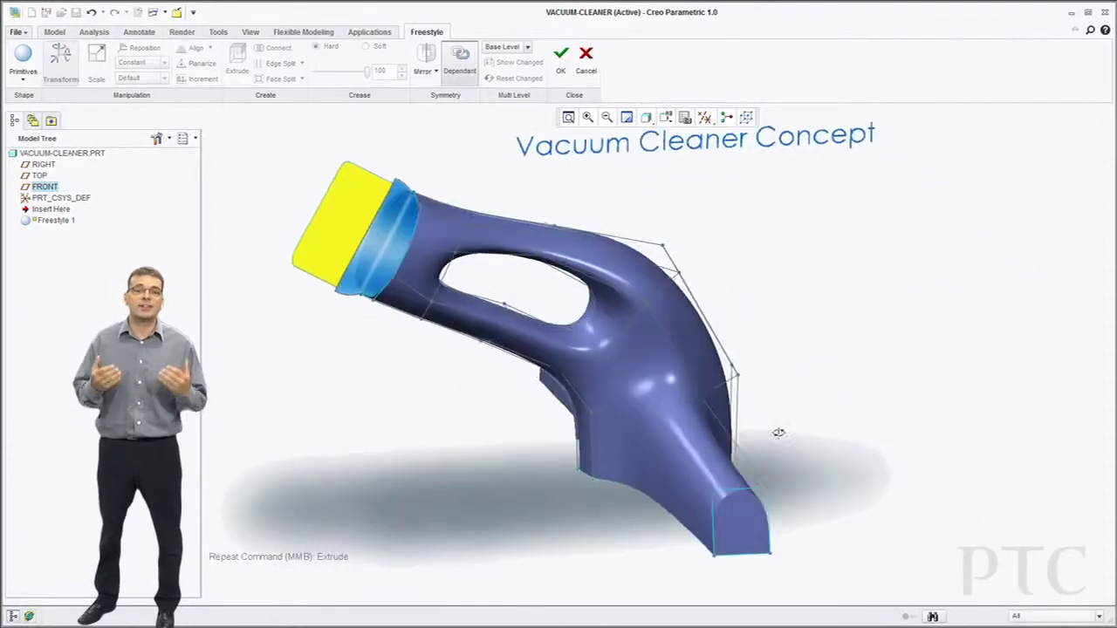
pyautogui.moveTo(778, 433); pyautogui.dragTo(774, 441, button='middle')
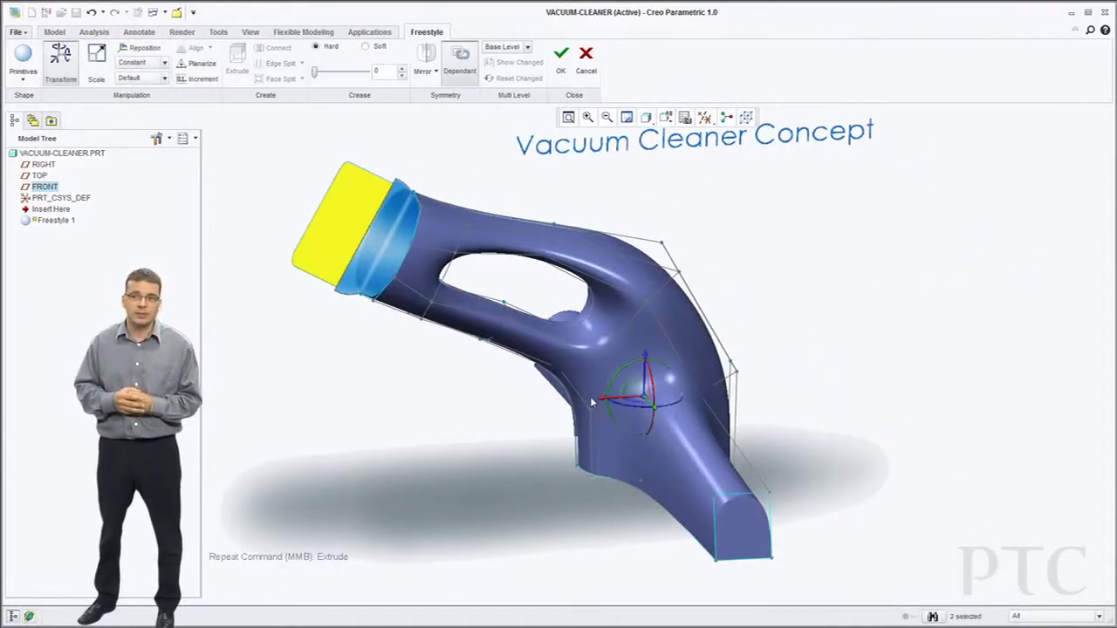
pyautogui.moveTo(599, 400); pyautogui.dragTo(589, 412)
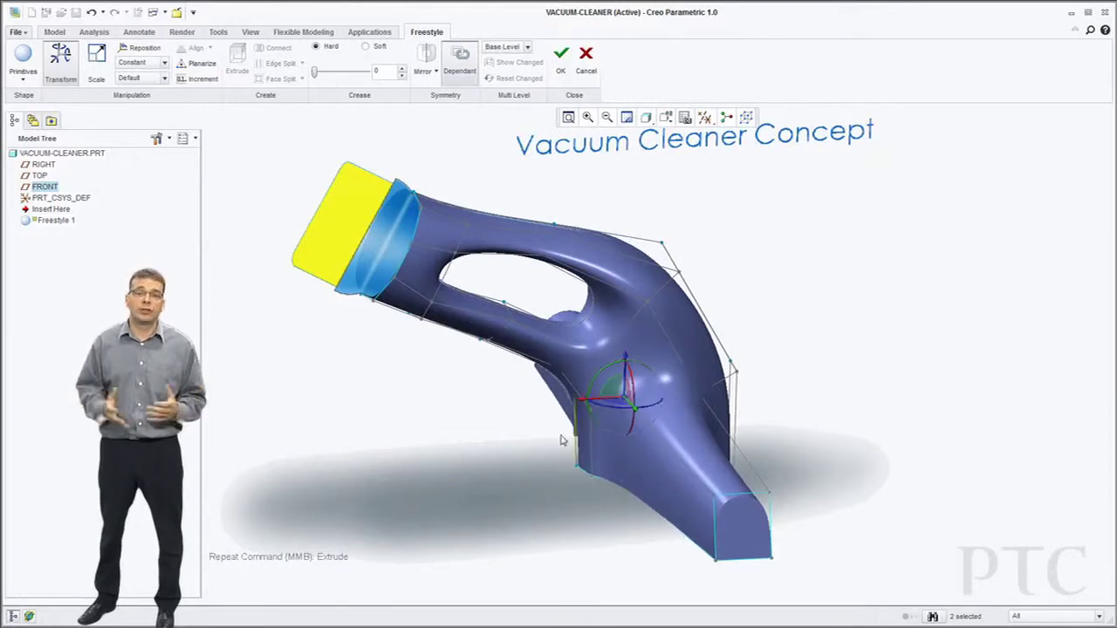
pyautogui.click(562, 440)
pyautogui.click(628, 399)
pyautogui.moveTo(628, 377); pyautogui.dragTo(628, 374)
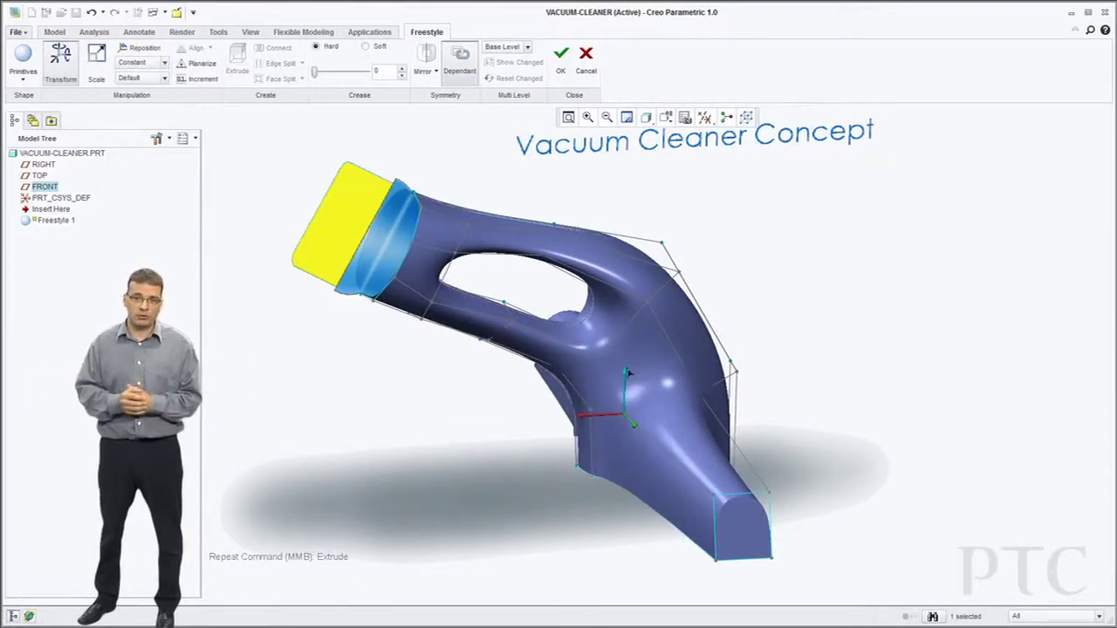
# Move the selected mesh elements at the rear of the arm's root backward to broaden its junction with the body
pyautogui.moveTo(682, 400); pyautogui.dragTo(602, 423, button='middle')
pyautogui.click(740, 480)
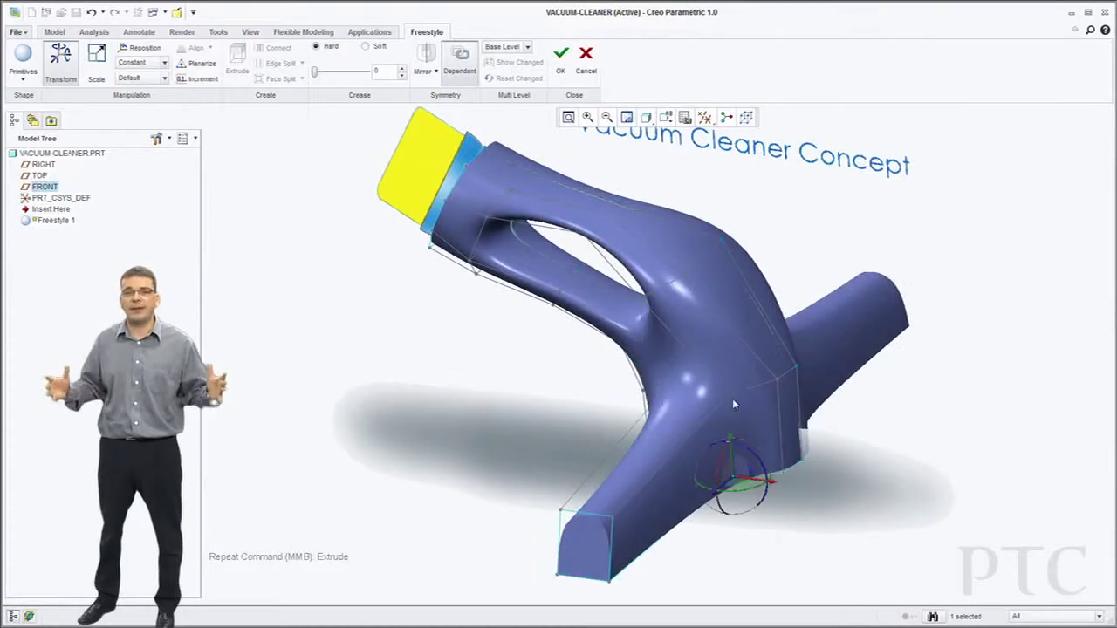
pyautogui.click(731, 399)
pyautogui.moveTo(730, 399); pyautogui.dragTo(749, 348, button='middle')
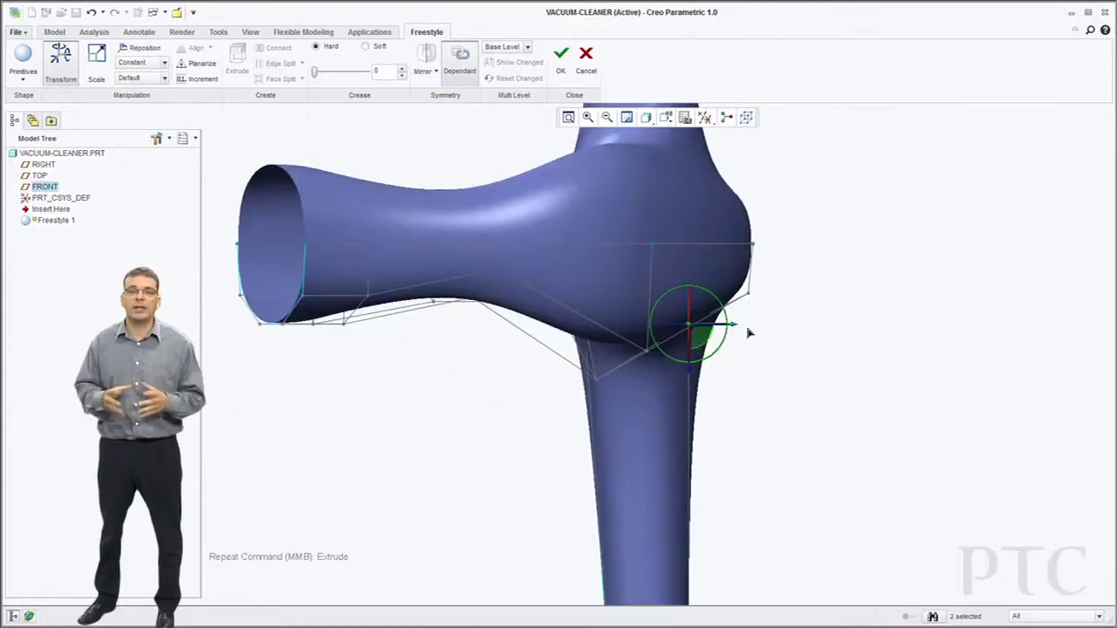
pyautogui.moveTo(749, 332); pyautogui.dragTo(782, 343)
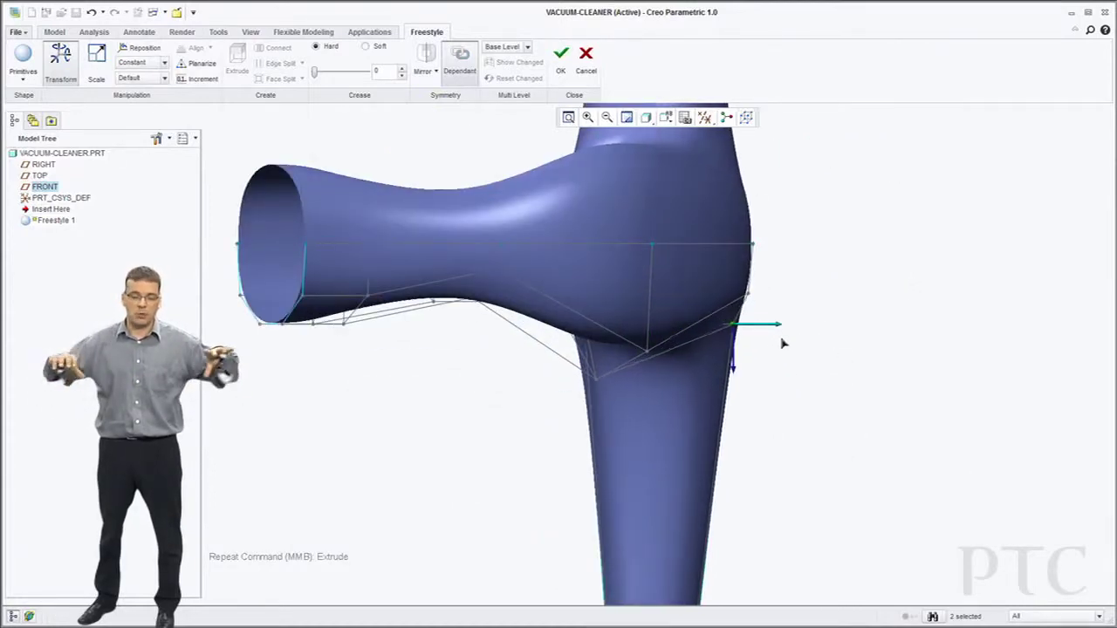
pyautogui.click(788, 374)
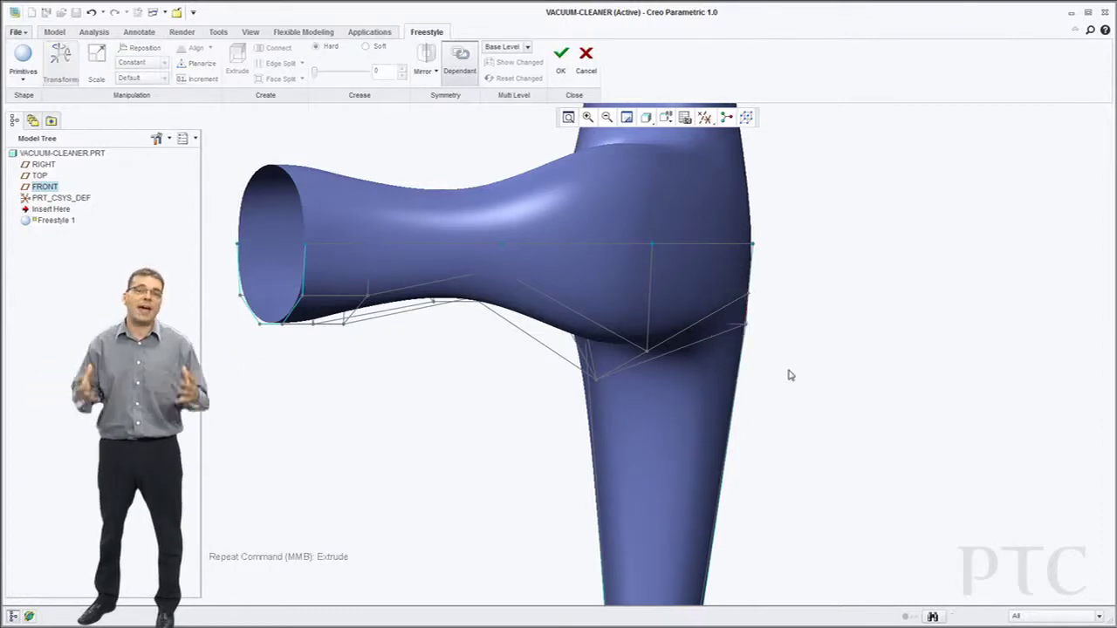
# Extrude the handle's open end loop twice toward the yellow cap, covering the blue ring in the image
pyautogui.moveTo(787, 374); pyautogui.dragTo(742, 302, button='middle')
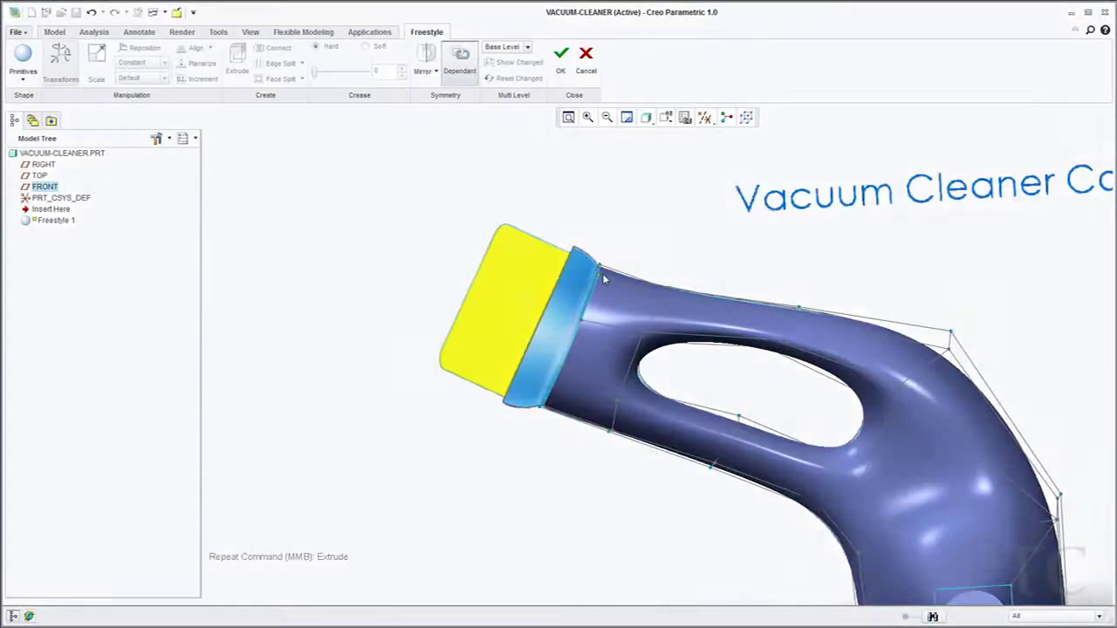
pyautogui.scroll(5, 588, 295)
pyautogui.click(588, 295)
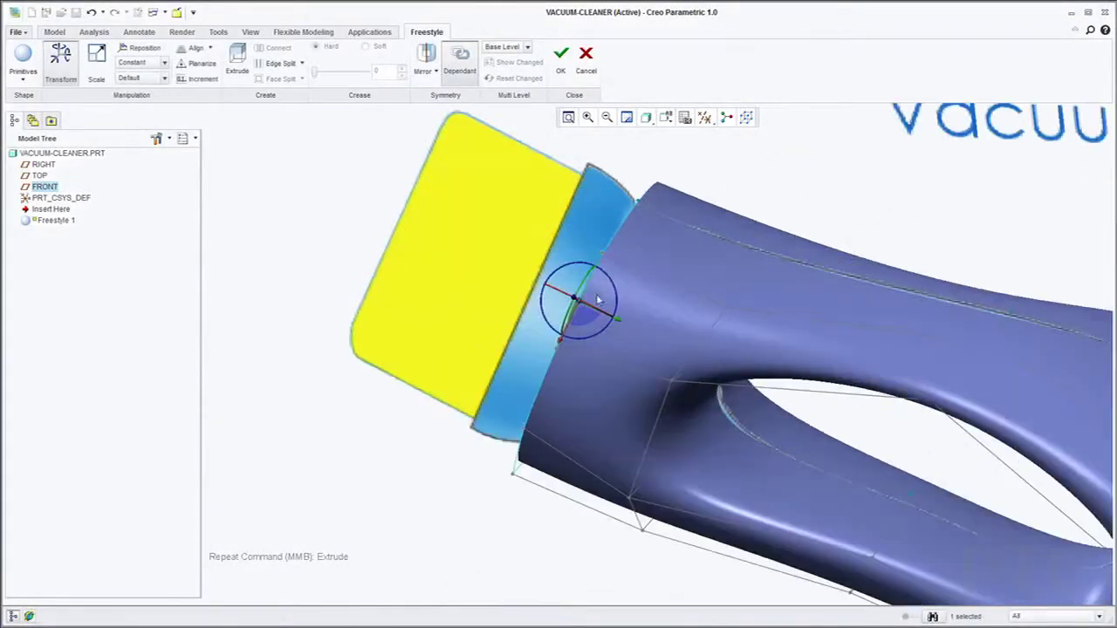
pyautogui.rightClick(735, 165)
pyautogui.click(735, 138)
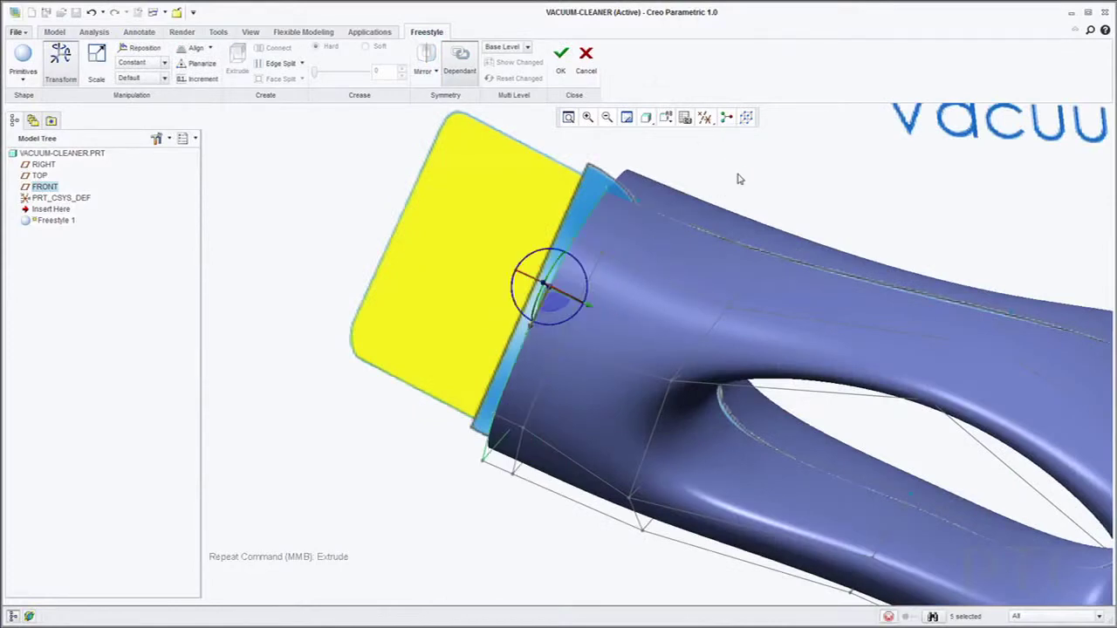
# Select the outermost ring of faces, set the dragger orientation to Normal and move the faces outward to form a collar
pyautogui.click(576, 210)
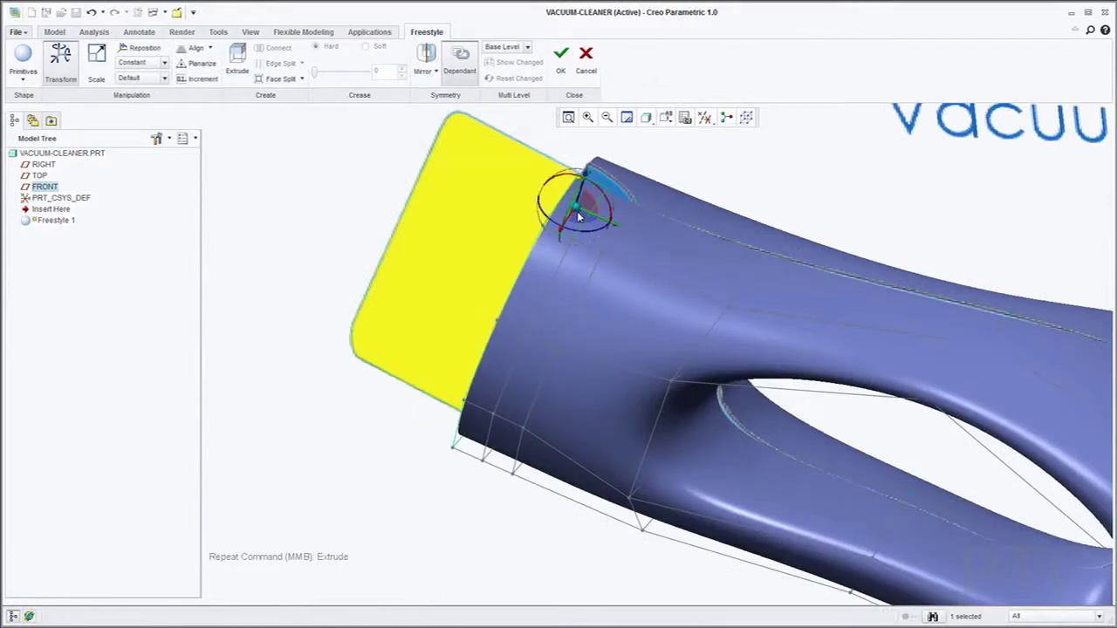
pyautogui.click(483, 455)
pyautogui.rightClick(485, 463)
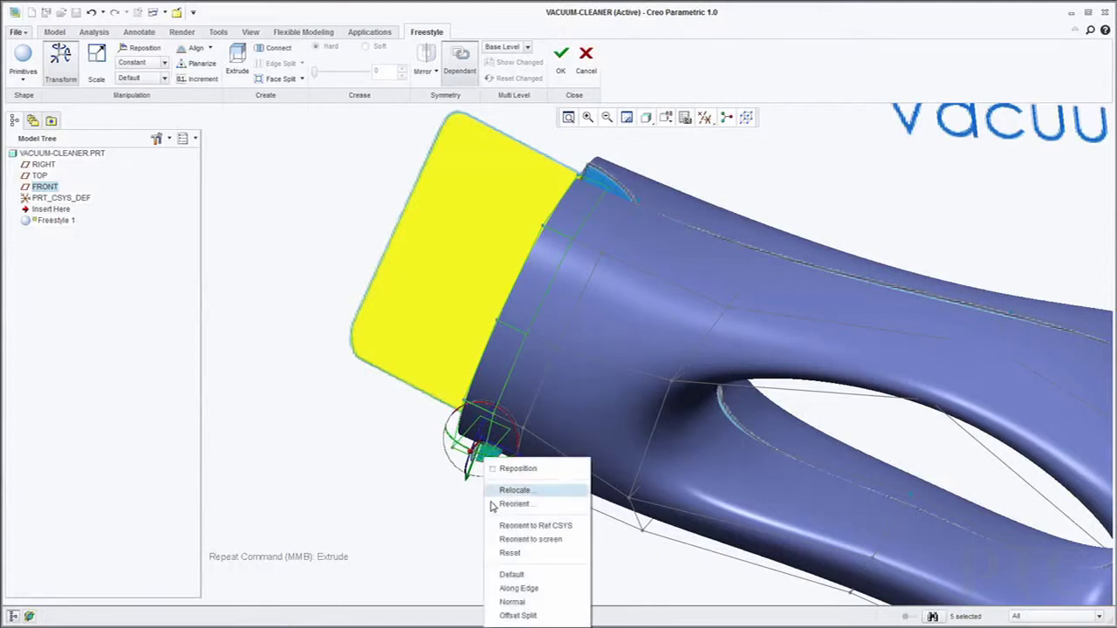
pyautogui.click(488, 513)
pyautogui.moveTo(469, 484); pyautogui.dragTo(468, 508)
# Select the two edge loops at the base of the collar and give them a crease of 100 with the Soft type
pyautogui.click(535, 323)
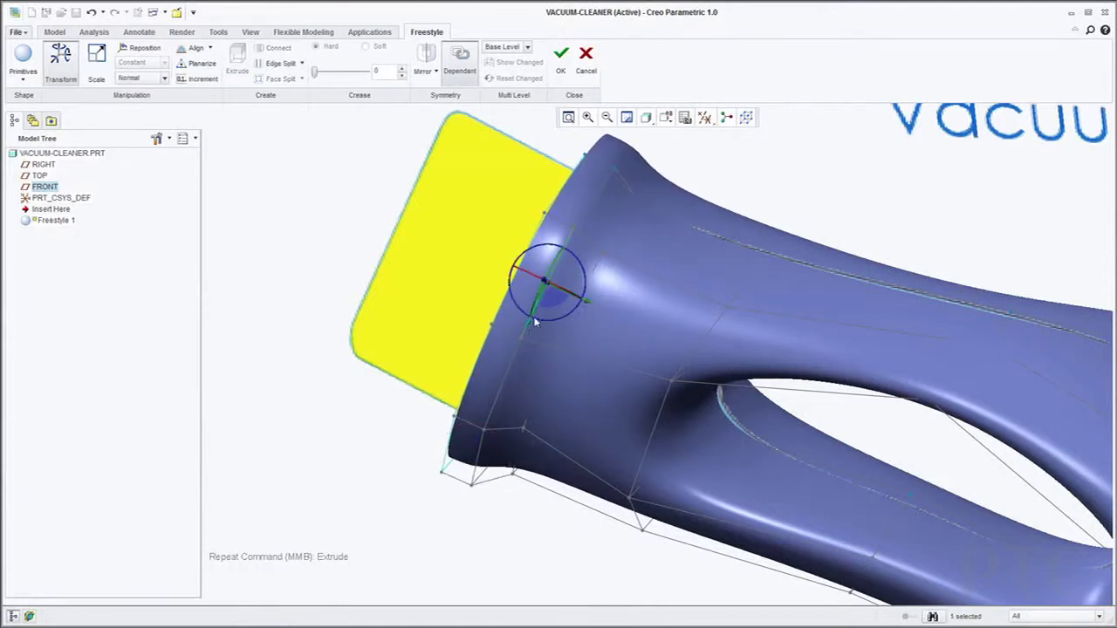
pyautogui.keyDown('ctrl'); pyautogui.click(524, 334); pyautogui.keyUp('ctrl')
pyautogui.keyDown('ctrl'); pyautogui.click(593, 279); pyautogui.keyUp('ctrl')
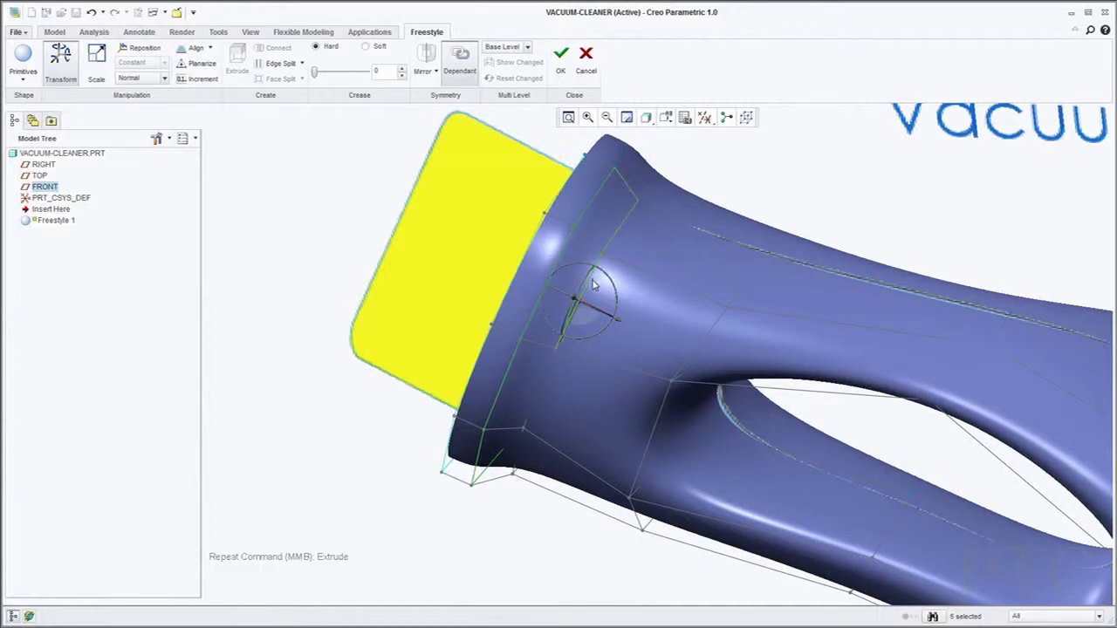
pyautogui.rightClick(805, 201)
pyautogui.click(829, 210)
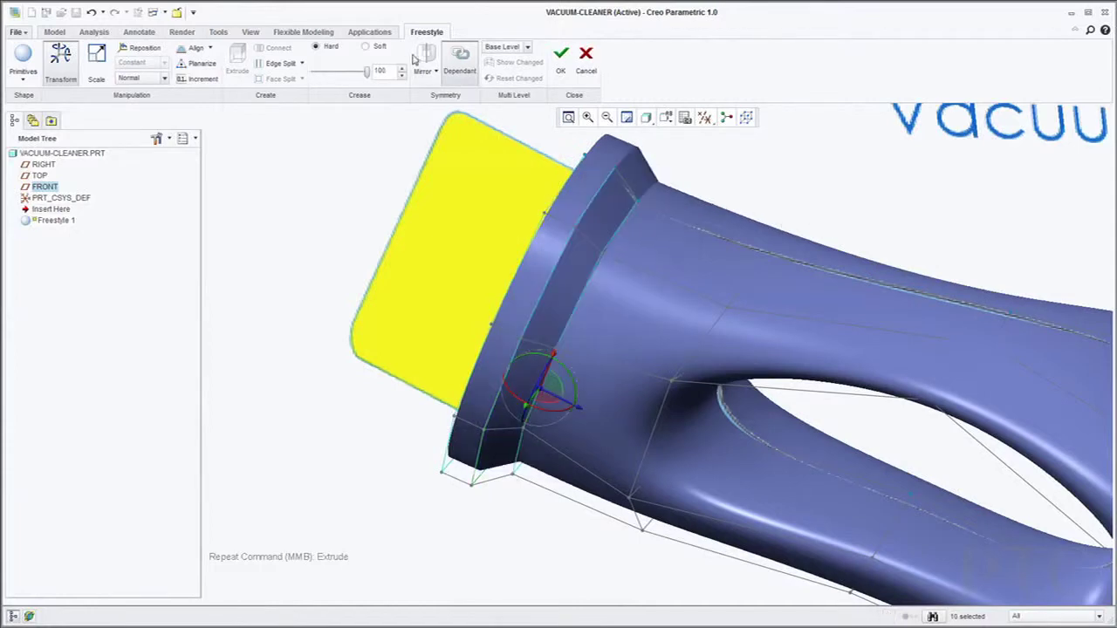
pyautogui.click(334, 278)
pyautogui.scroll(5, 351, 286)
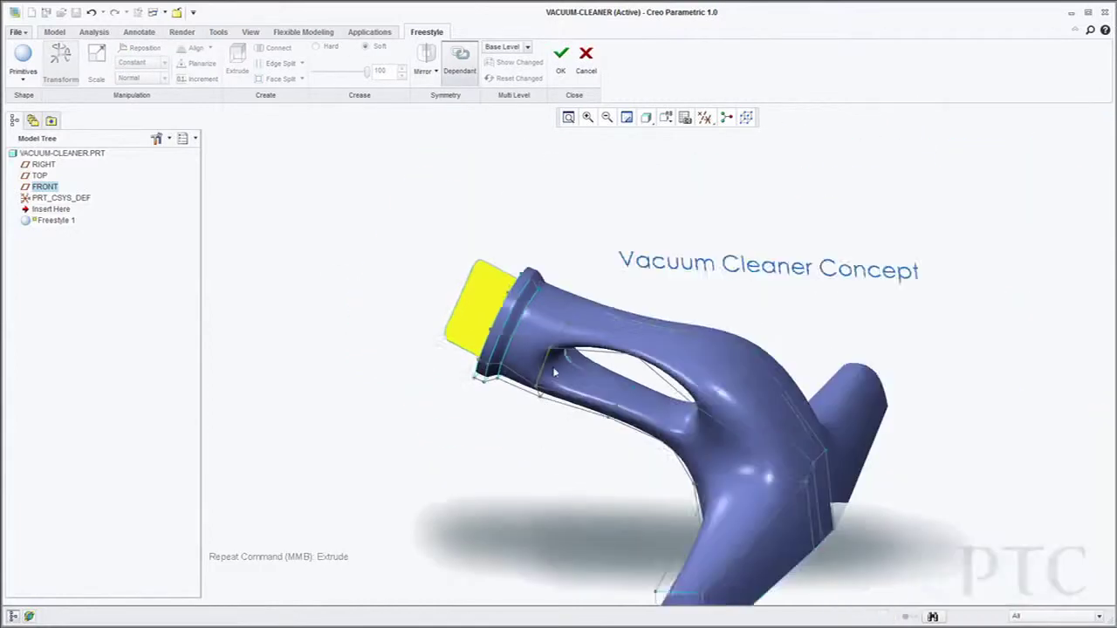
pyautogui.scroll(-1, 551, 373)
pyautogui.moveTo(548, 377); pyautogui.dragTo(509, 397, button='middle')
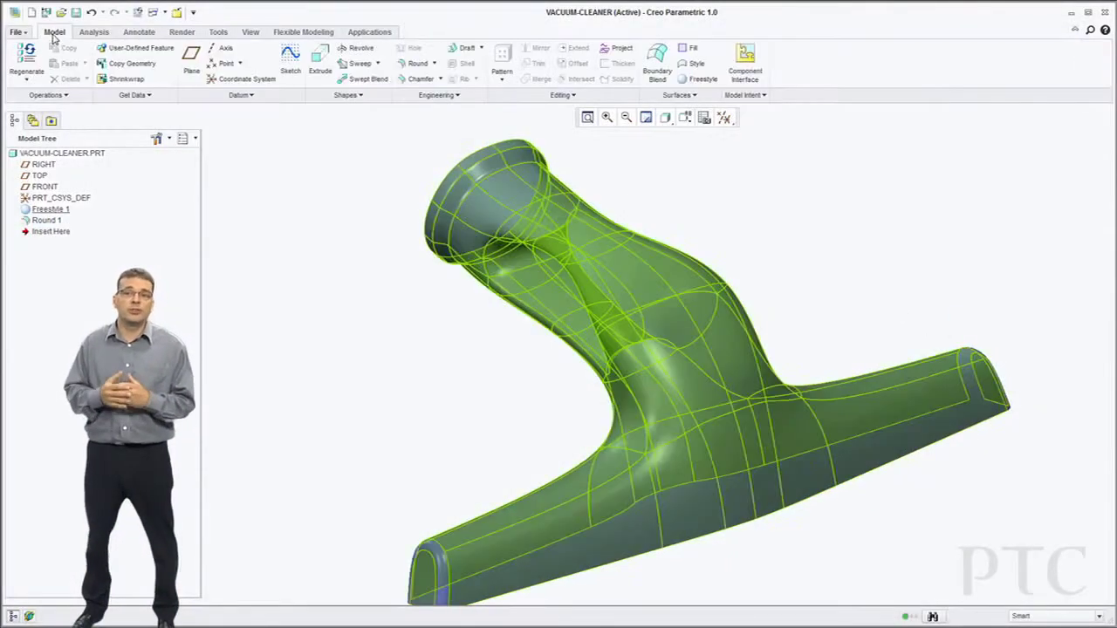
# Run a Reflection analysis on the whole body, examine the stripes around the grip opening and its junctions, and close the analysis
pyautogui.click(93, 31)
pyautogui.click(583, 94)
pyautogui.click(545, 154)
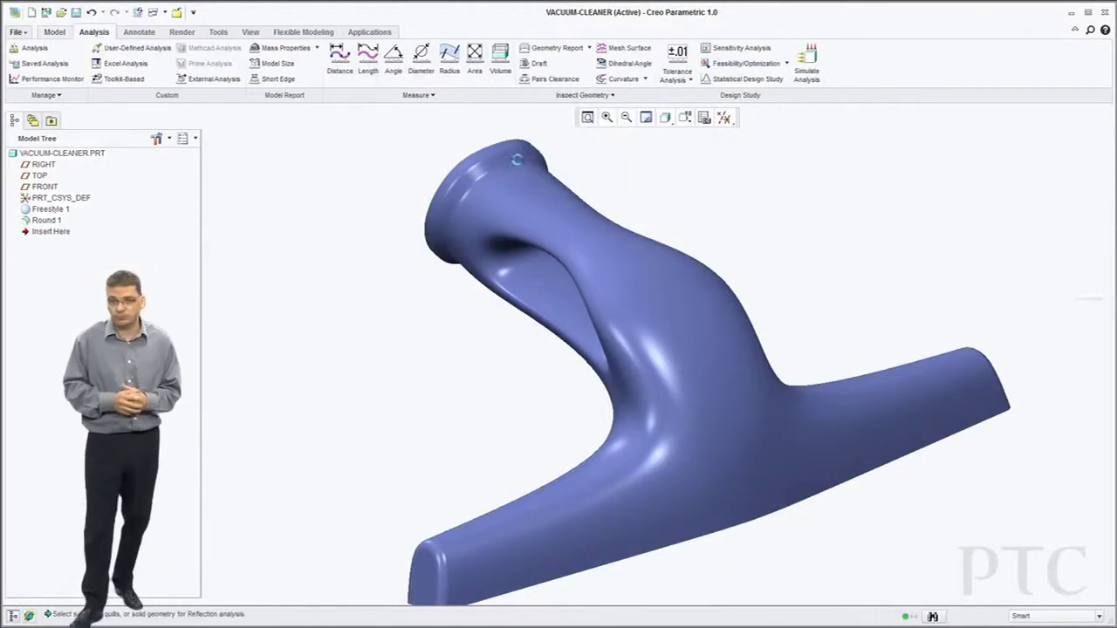
pyautogui.click(43, 154)
pyautogui.moveTo(410, 272)
pyautogui.mouseDown(button='middle')
pyautogui.moveTo(529, 346)
pyautogui.moveTo(500, 332)
pyautogui.moveTo(618, 329)
pyautogui.mouseUp(button='middle')
pyautogui.scroll(-4, 489, 394)
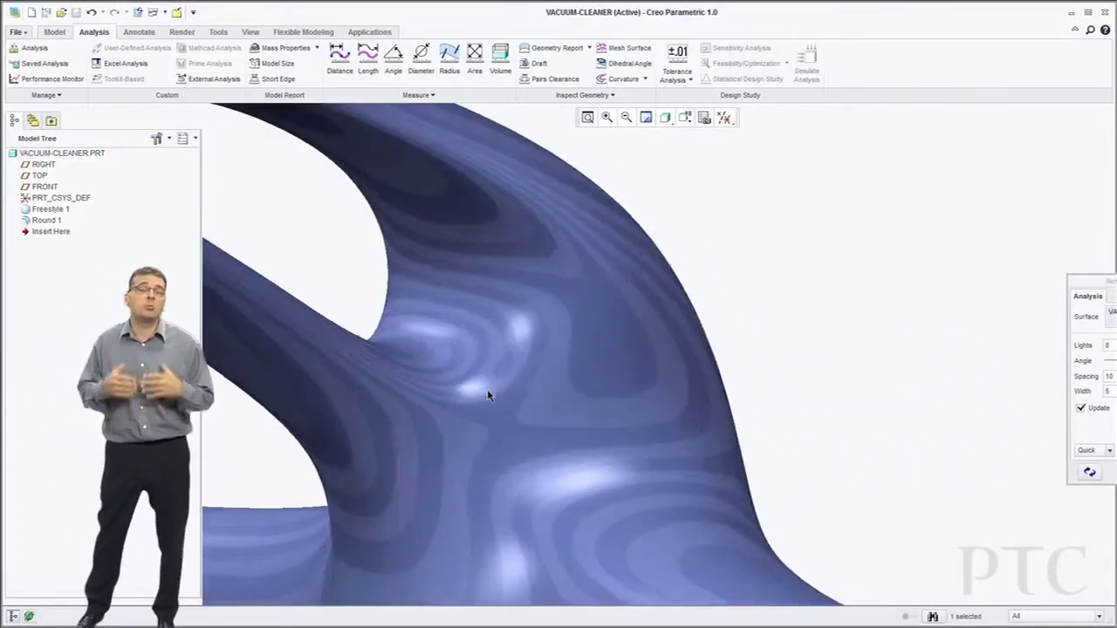
pyautogui.moveTo(489, 393); pyautogui.dragTo(534, 409, button='middle')
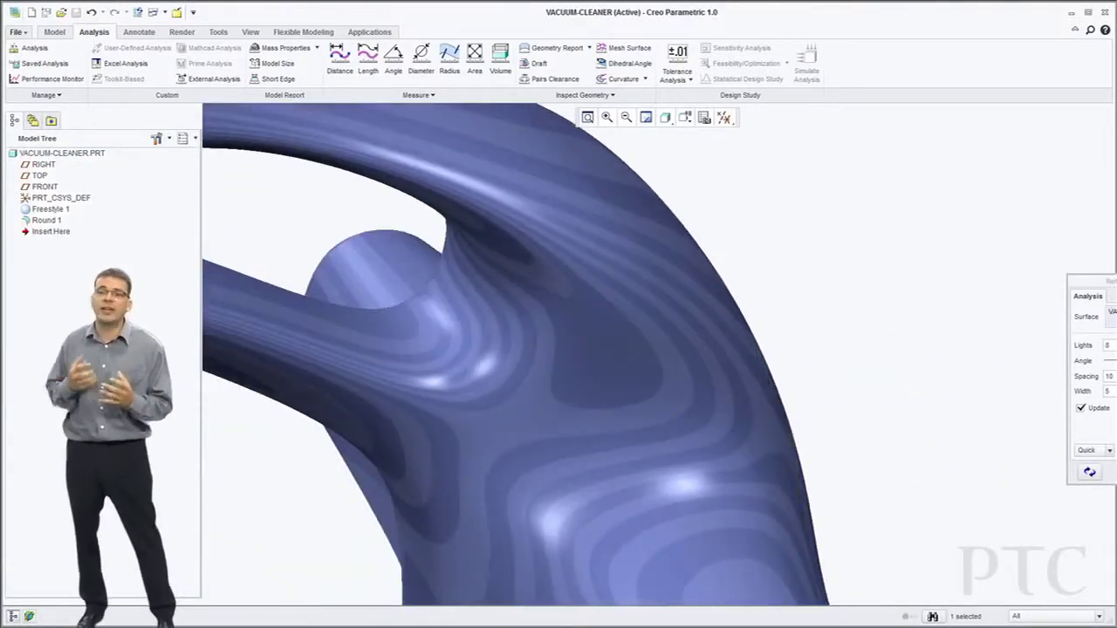
pyautogui.click(1115, 472)
pyautogui.scroll(4, 678, 288)
pyautogui.moveTo(667, 288); pyautogui.dragTo(468, 343, button='middle')
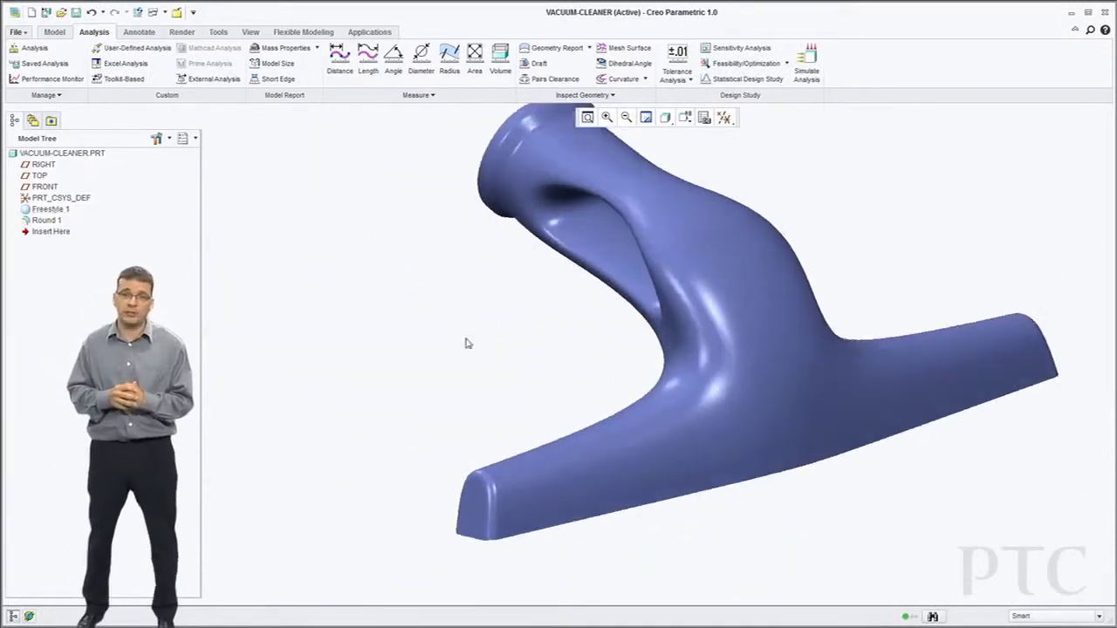
# Thicken the vacuum cleaner body quilt into a solid wall with a thickness of 2
pyautogui.click(54, 32)
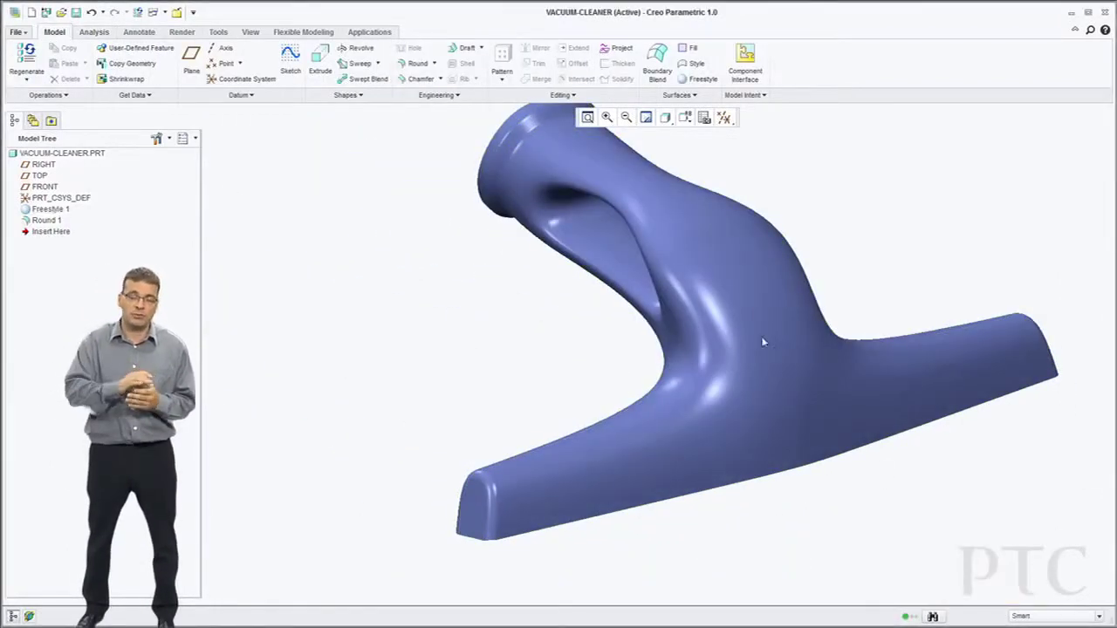
pyautogui.click(750, 339)
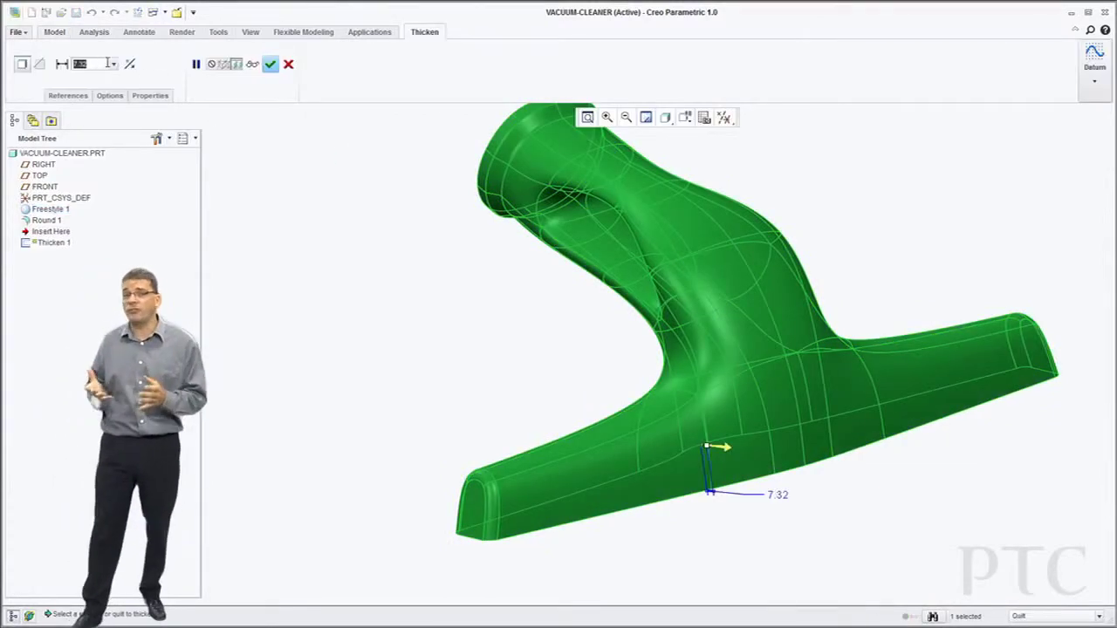
pyautogui.write('2')
pyautogui.press('Return')
pyautogui.moveTo(613, 349); pyautogui.dragTo(656, 370, button='middle')
pyautogui.middleClick(489, 367)
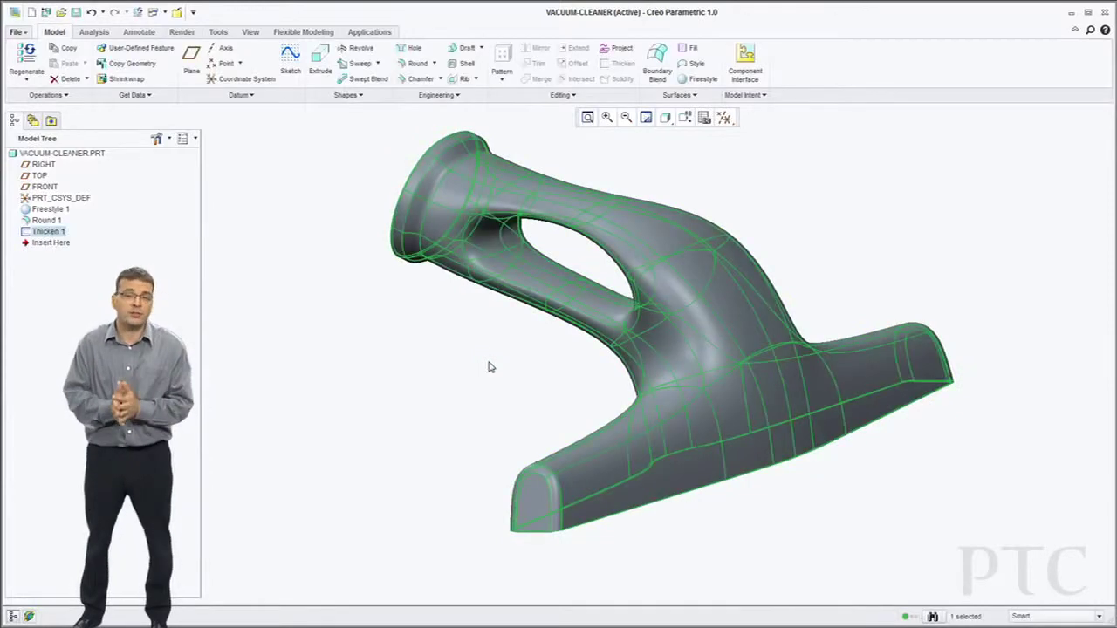
# Reopen the definition of the Freestyle 1 feature and crease the edge chain running along the handle and down the body
pyautogui.moveTo(488, 367); pyautogui.dragTo(535, 384, button='middle')
pyautogui.click(49, 210)
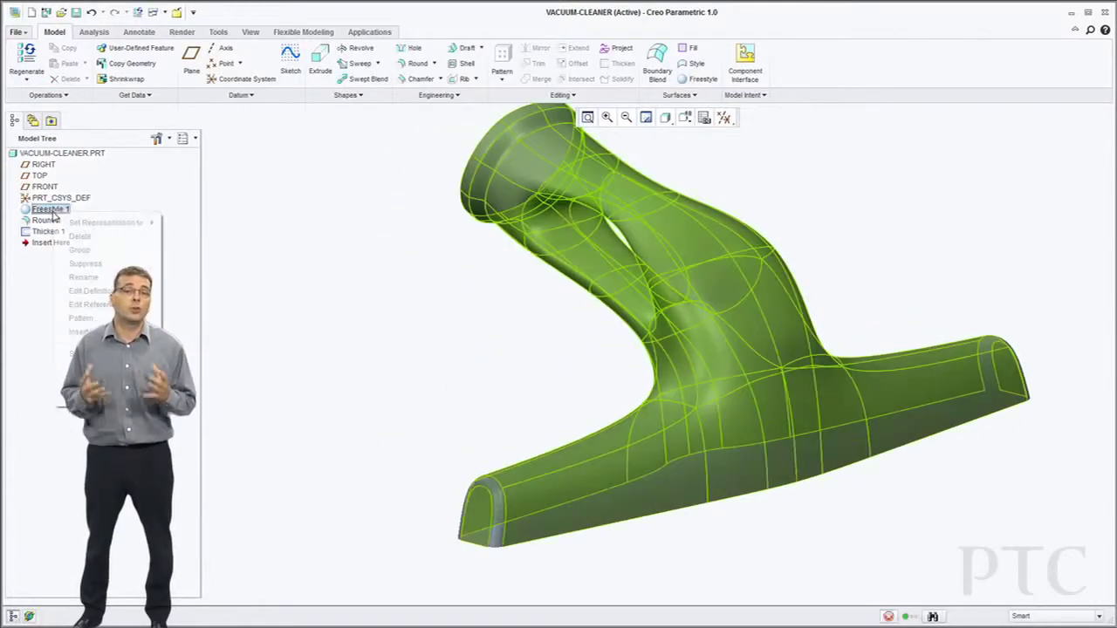
pyautogui.rightClick(50, 211)
pyautogui.click(68, 289)
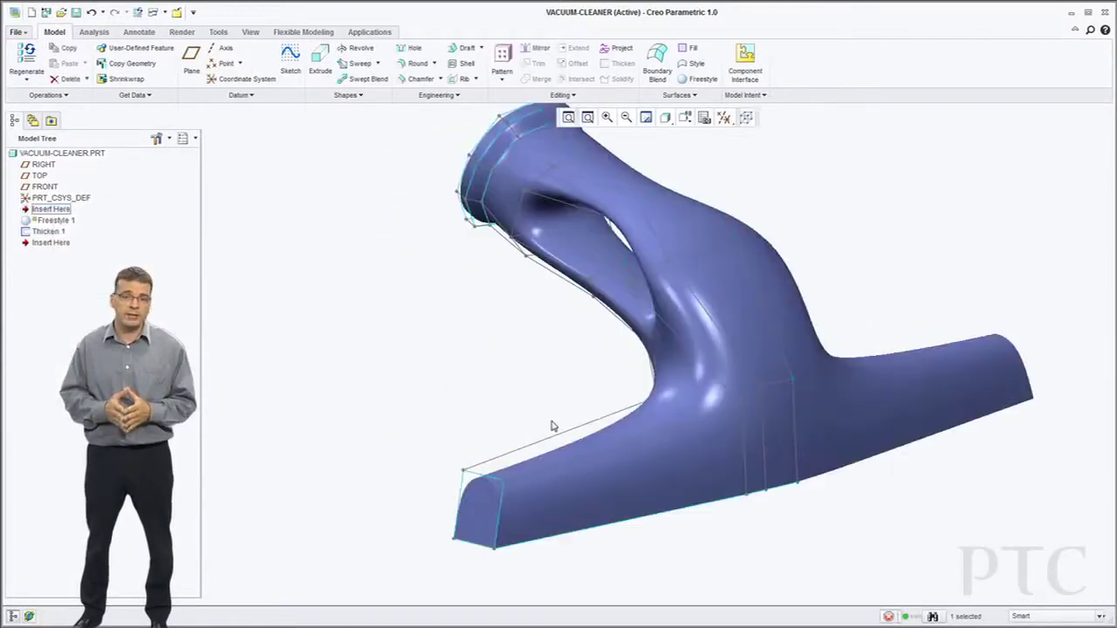
pyautogui.click(504, 125)
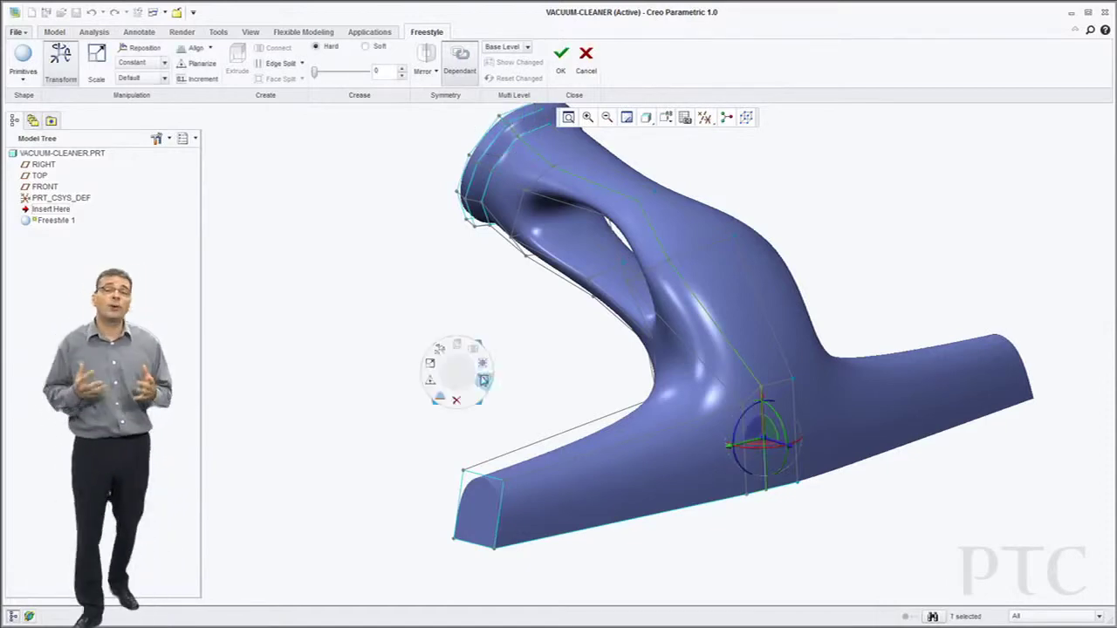
# Select two mesh elements at the base of the body beside the creased edge chain and move them to reshape the central panel
pyautogui.click(740, 404)
pyautogui.keyDown('ctrl'); pyautogui.click(744, 495); pyautogui.keyUp('ctrl')
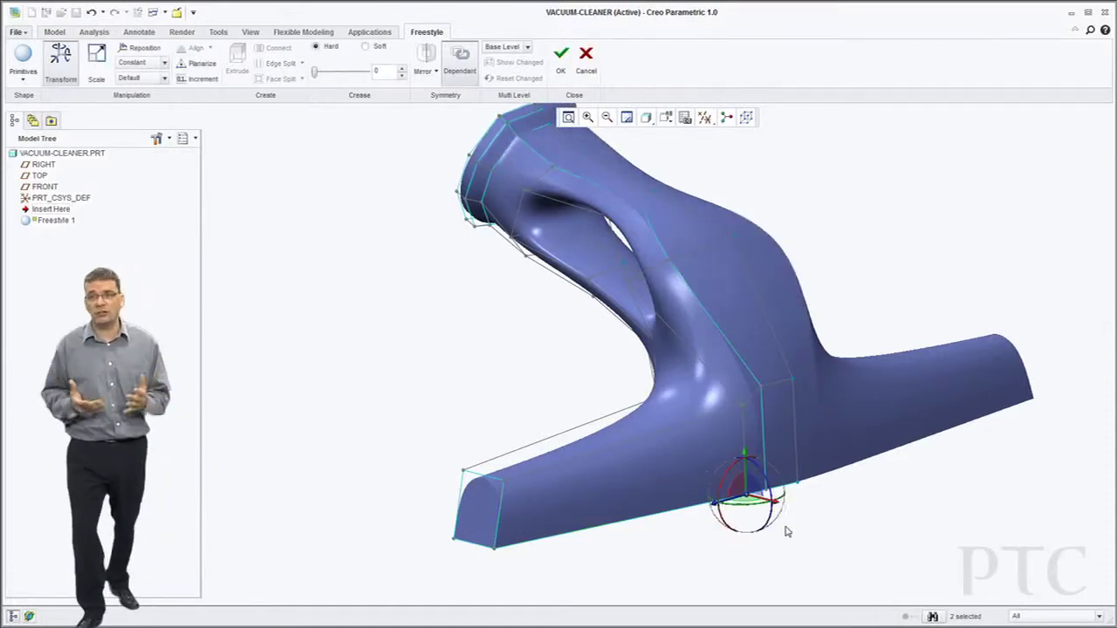
pyautogui.moveTo(784, 521); pyautogui.dragTo(769, 407, button='middle')
pyautogui.scroll(-3, 771, 405)
pyautogui.moveTo(803, 361); pyautogui.dragTo(786, 360)
pyautogui.moveTo(711, 421); pyautogui.dragTo(700, 316, button='middle')
# Reposition the collar end of the handle in side view, lowering it and turning it nearly upright so the handle runs more horizontally
pyautogui.hotkey('ctrl', 'd')
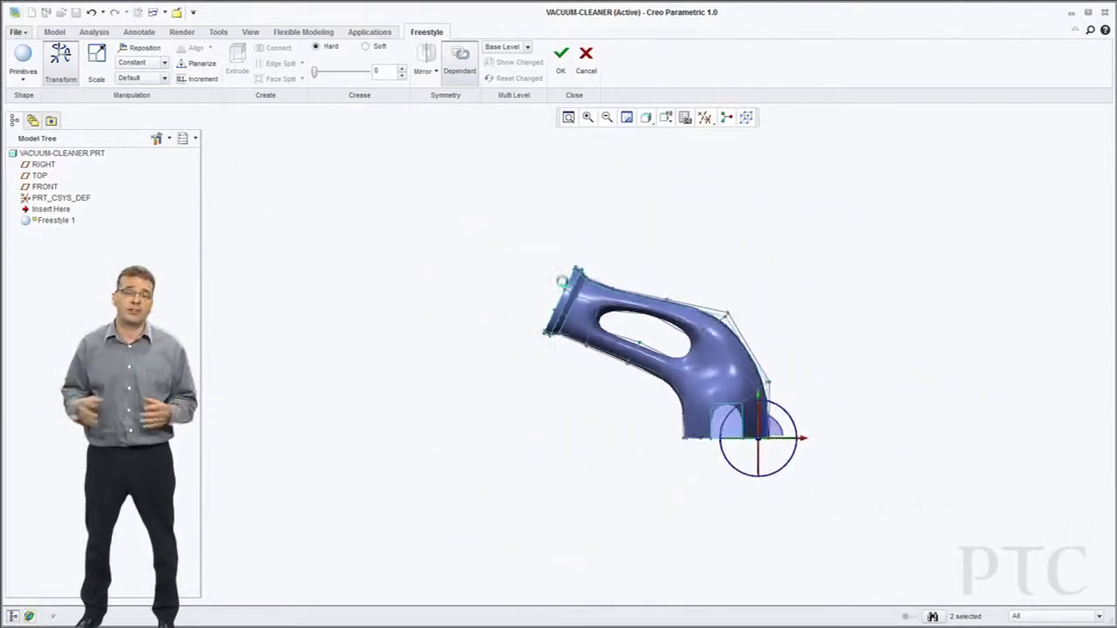
pyautogui.scroll(-3, 564, 279)
pyautogui.moveTo(679, 452); pyautogui.dragTo(610, 401)
# Move the mesh elements along the upper edge of the grip toward the collar to smooth the handle's top curve
pyautogui.click(782, 354)
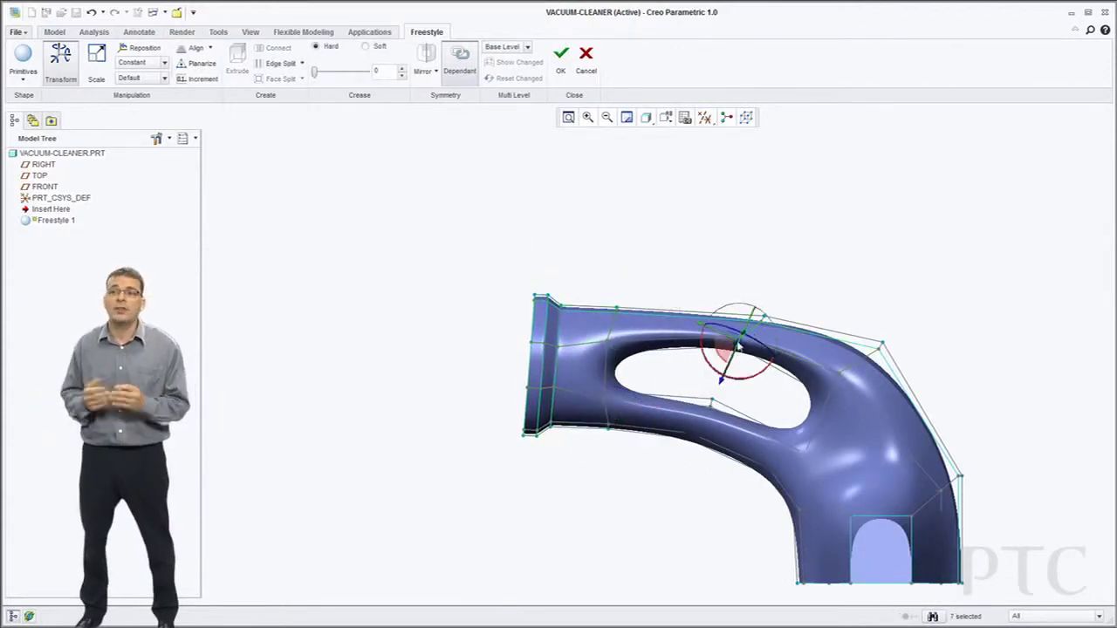
pyautogui.moveTo(707, 342); pyautogui.dragTo(676, 336)
pyautogui.click(713, 291)
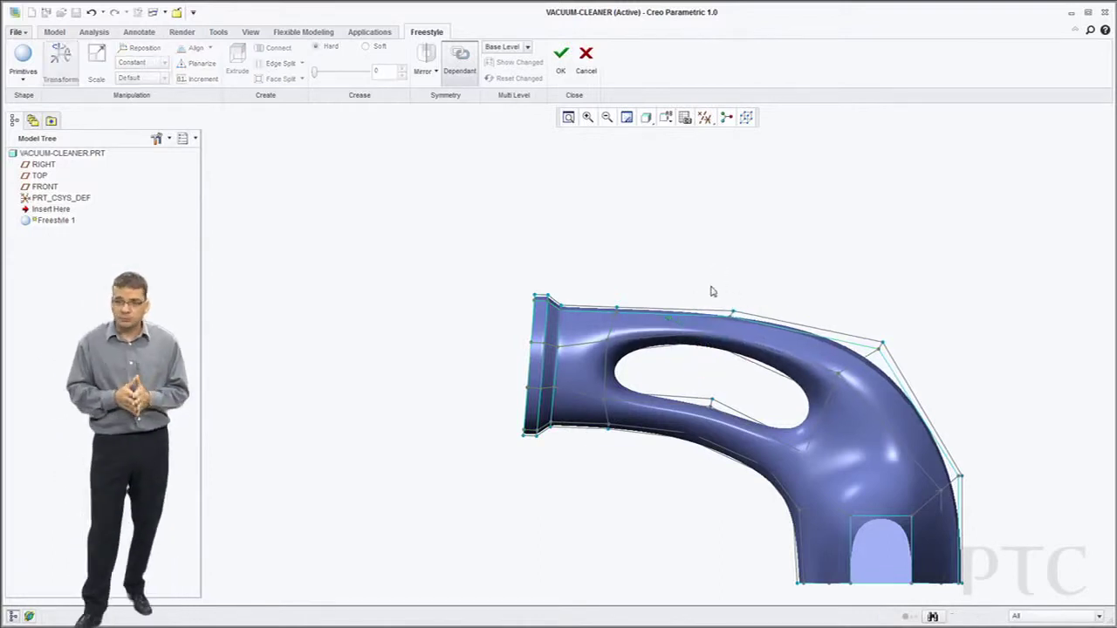
pyautogui.moveTo(742, 319); pyautogui.dragTo(744, 319)
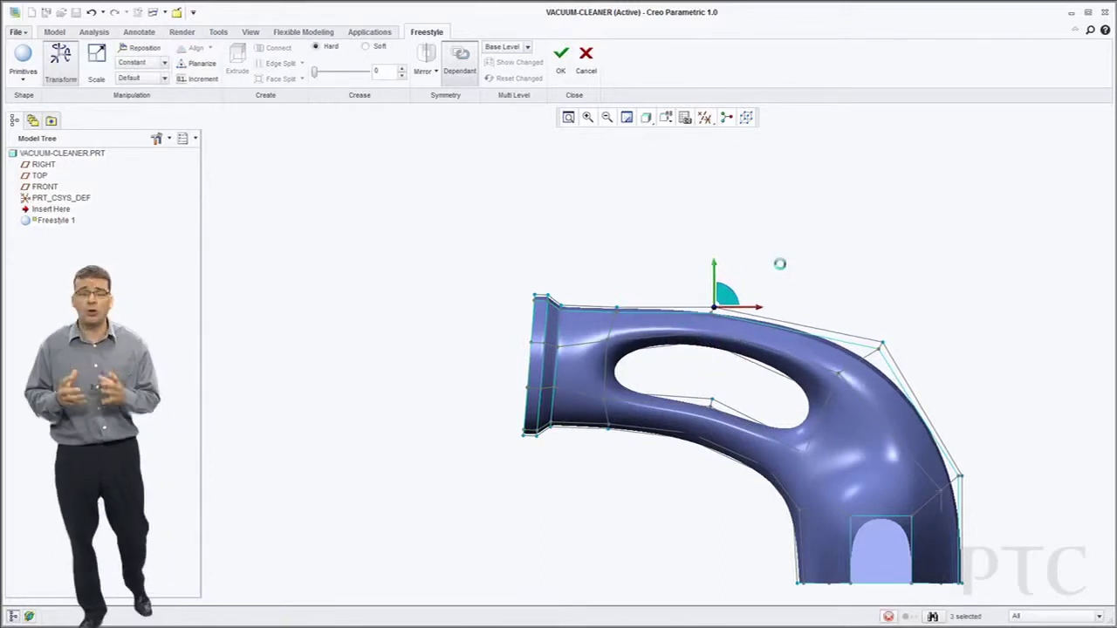
pyautogui.click(780, 264)
# Accept the Freestyle changes and let the round and thicken features regenerate on the reshaped body
pyautogui.scroll(2, 596, 258)
pyautogui.click(560, 56)
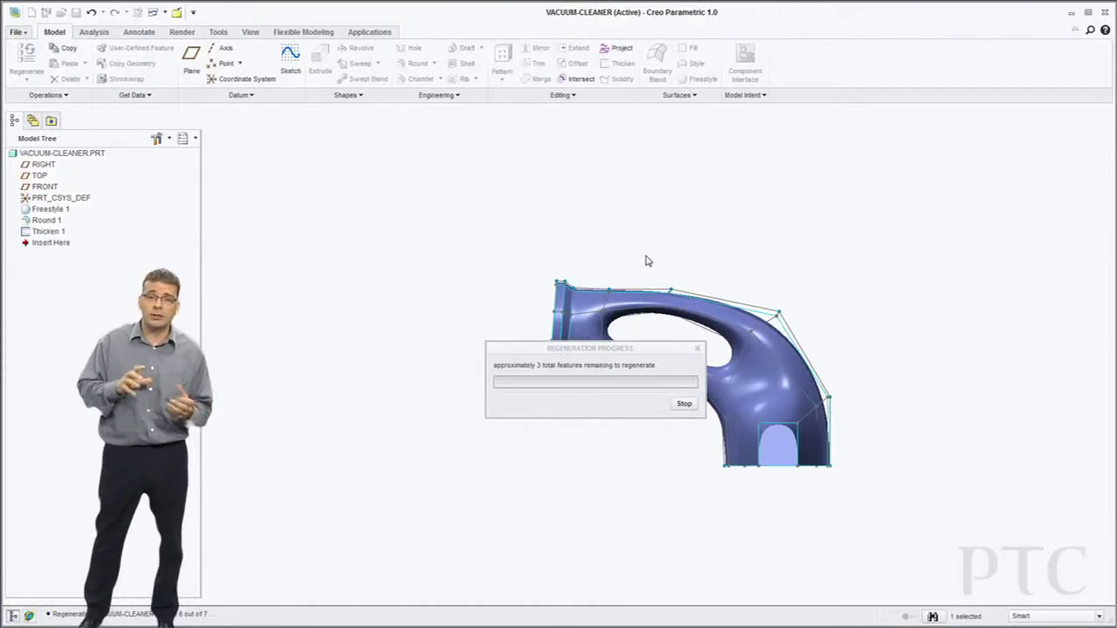
pyautogui.moveTo(651, 257); pyautogui.dragTo(657, 366, button='middle')
pyautogui.scroll(-2, 637, 370)
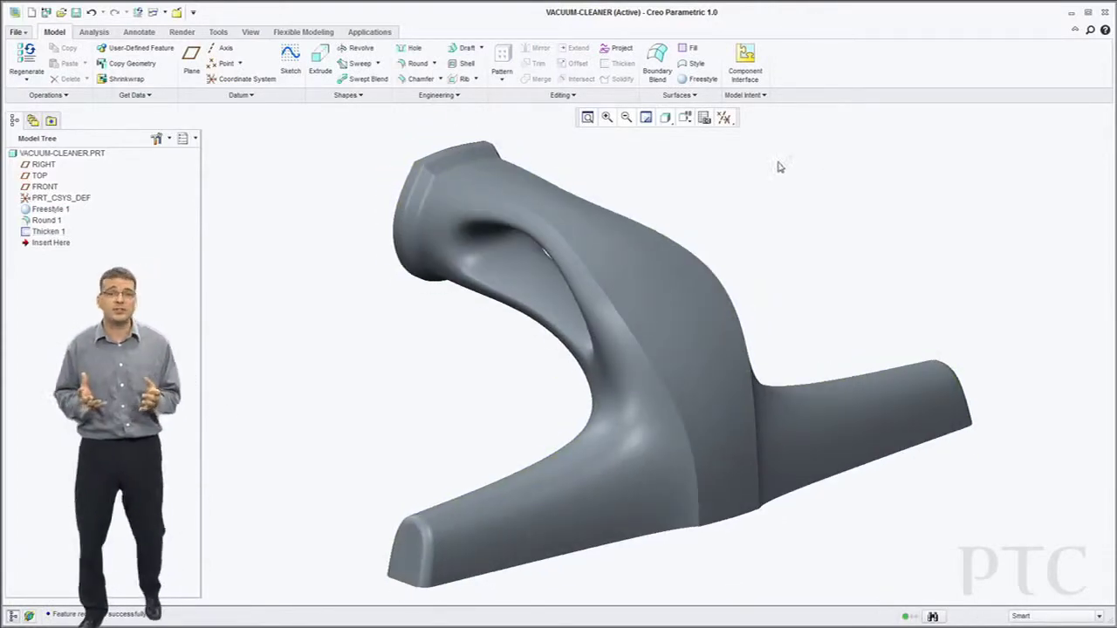
# Switch the model's display style to Shading With Edges
pyautogui.click(665, 117)
pyautogui.click(694, 137)
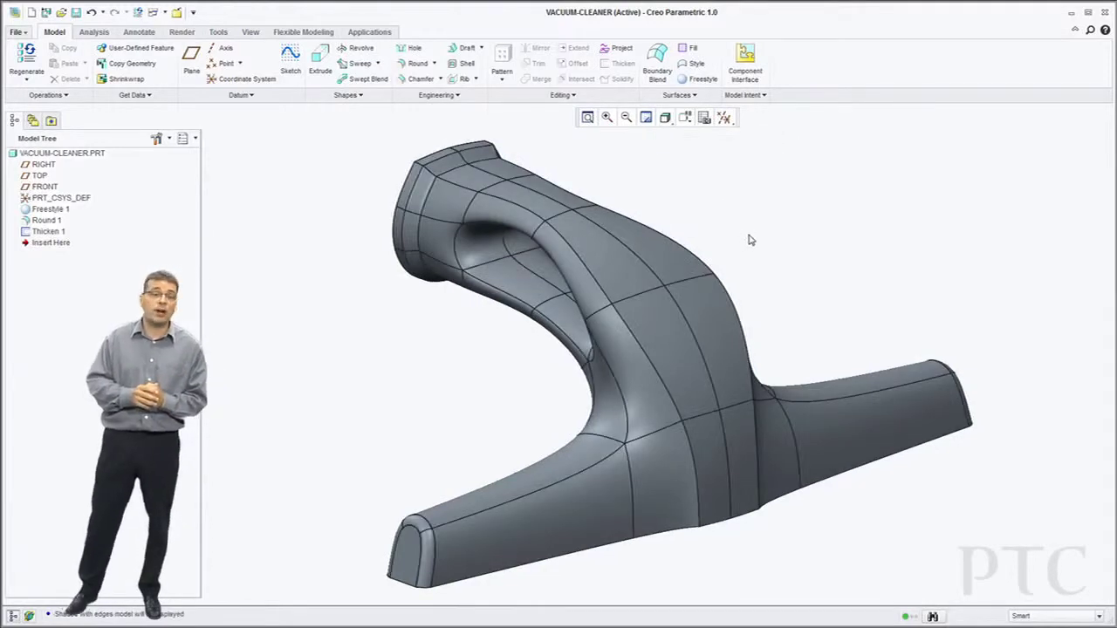
pyautogui.moveTo(748, 240); pyautogui.dragTo(722, 188, button='middle')
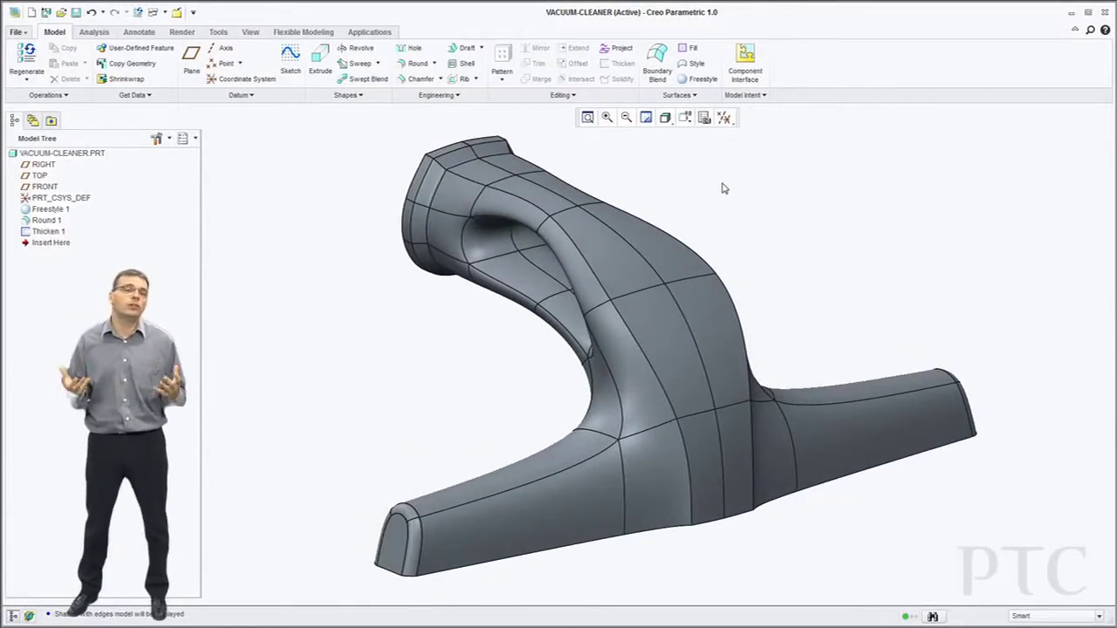